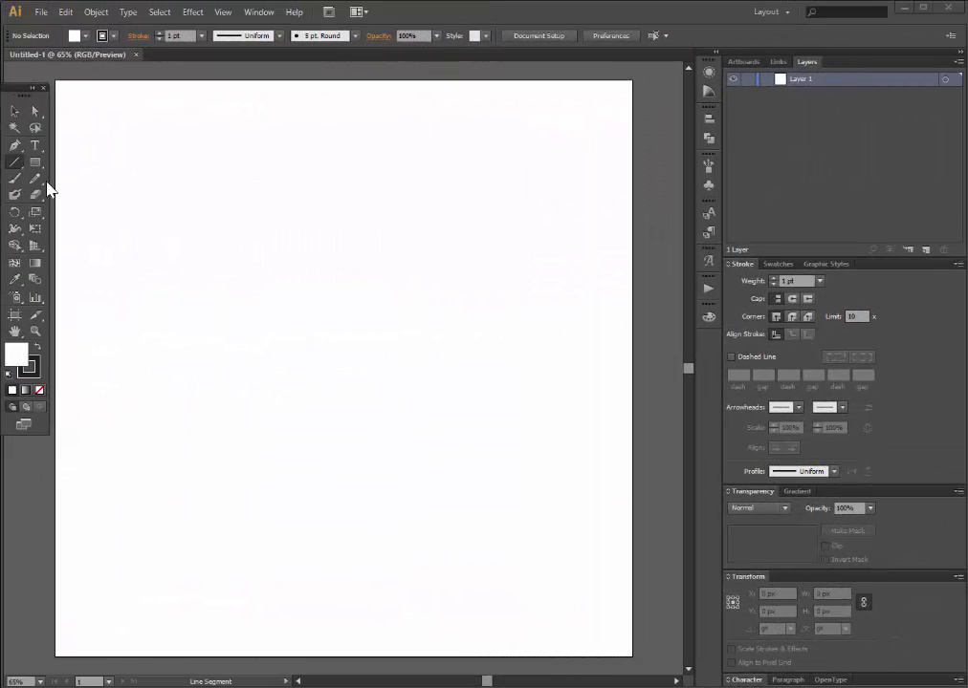
Set the Rectangular Grid Tool to 20 horizontal and 20 vertical dividers
{"action": "left_click", "coordinate": [16, 167]}
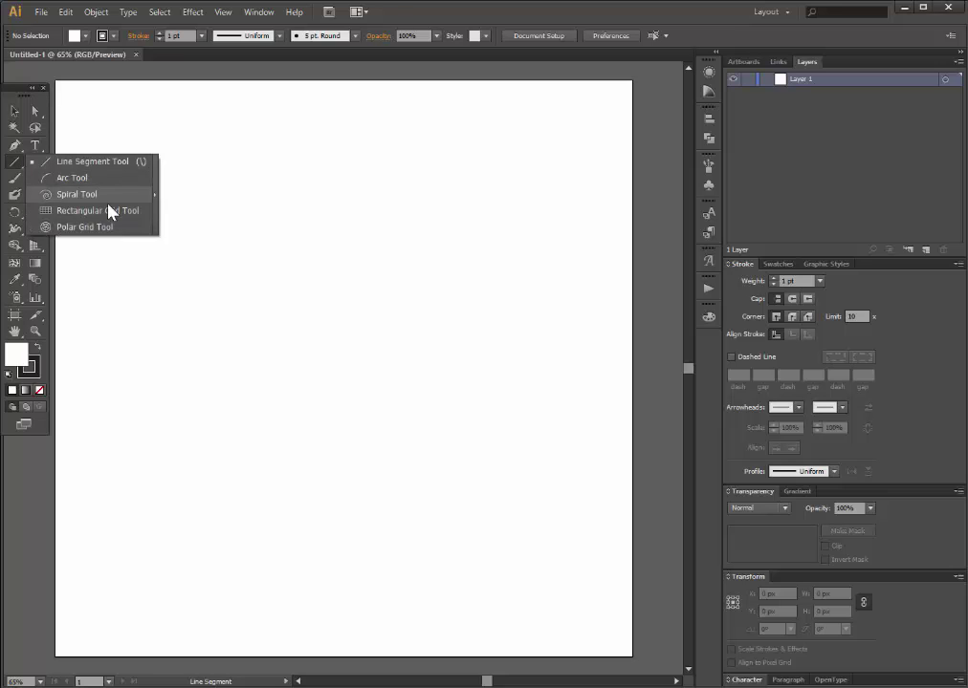
{"action": "key", "text": "Escape"}
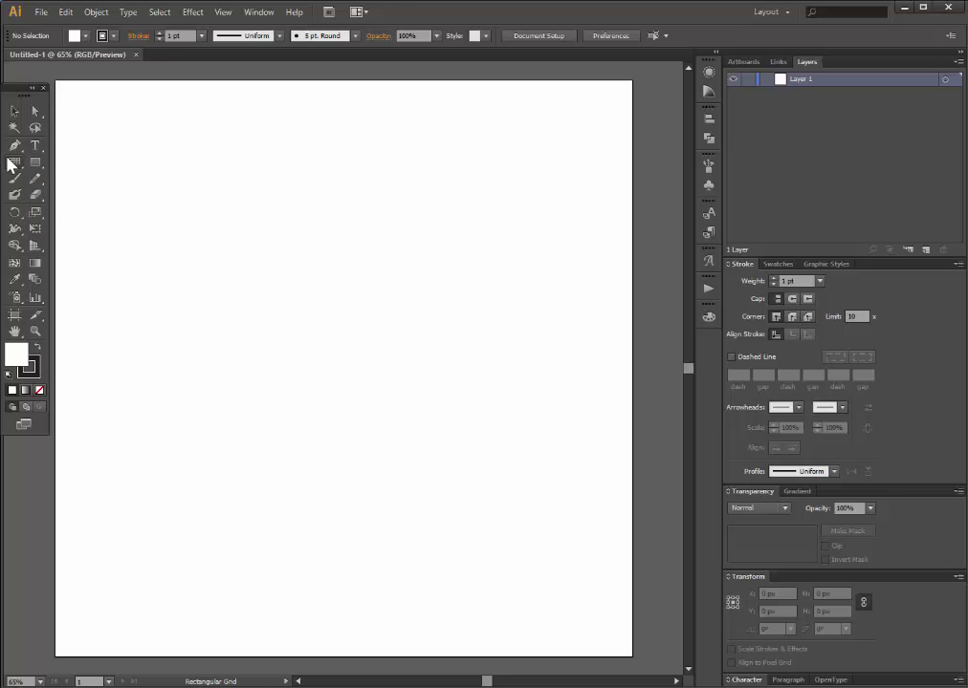
{"action": "double_click", "coordinate": [13, 165]}
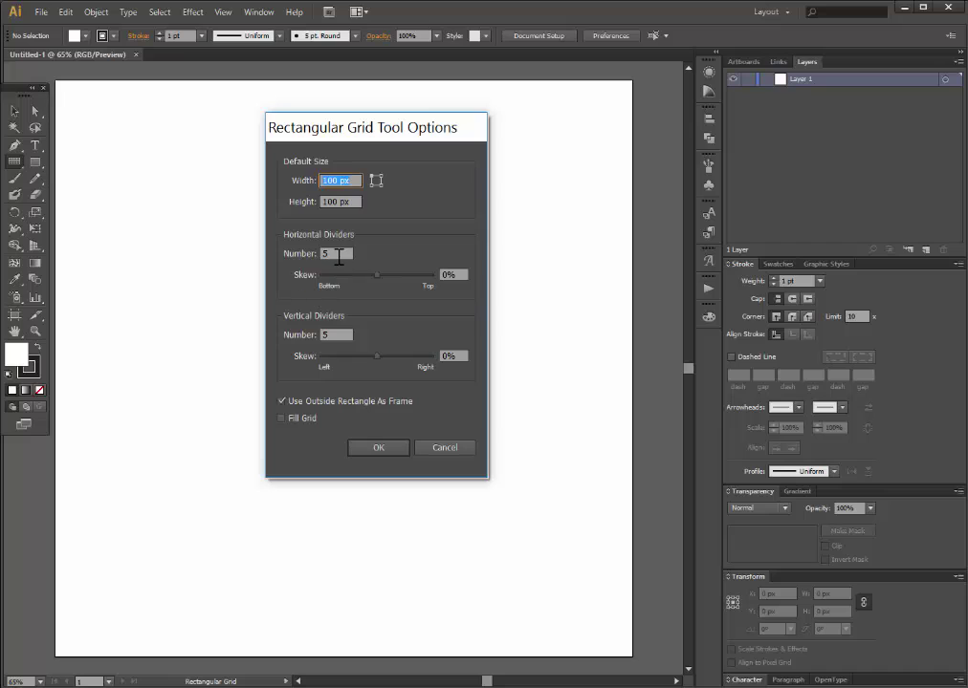
{"action": "double_click", "coordinate": [339, 255]}
{"action": "type", "text": "20"}
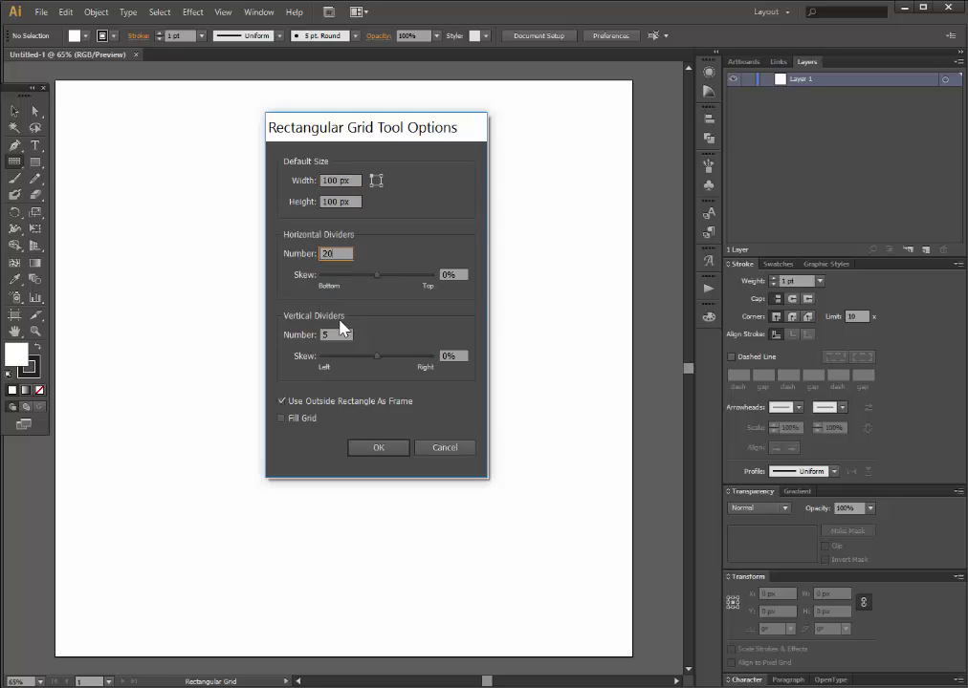
{"action": "double_click", "coordinate": [337, 335]}
{"action": "type", "text": "0"}
Draw the grid across most of the artboard with a 6 pt stroke
{"action": "left_click", "coordinate": [379, 454]}
{"action": "mouse_move", "coordinate": [144, 252]}
{"action": "left_mouse_down"}
{"action": "mouse_move", "coordinate": [541, 499]}
{"action": "mouse_move", "coordinate": [607, 528]}
{"action": "mouse_move", "coordinate": [614, 585]}
{"action": "mouse_move", "coordinate": [596, 598]}
{"action": "mouse_move", "coordinate": [601, 611]}
{"action": "left_mouse_up"}
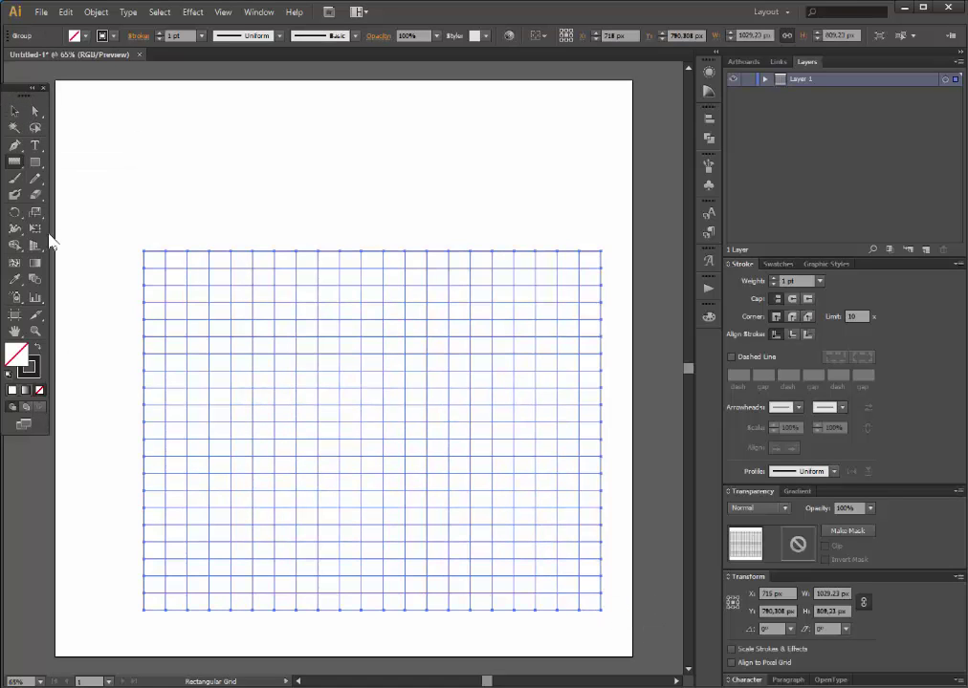
{"action": "left_click", "coordinate": [160, 31]}
{"action": "left_click", "coordinate": [159, 32]}
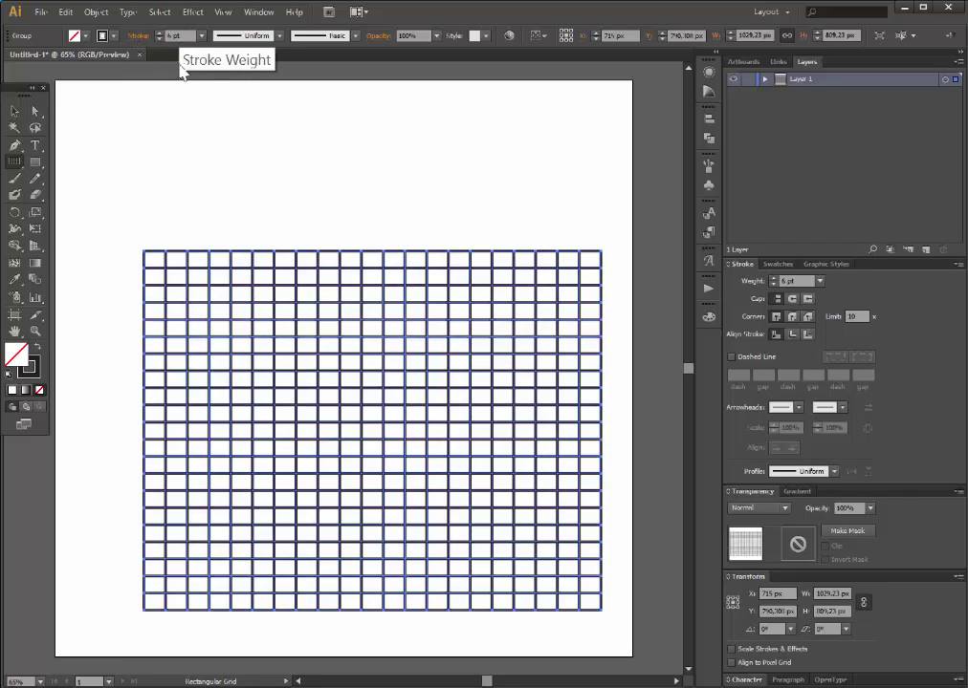
Move the grid up and left, then marquee-select the whole grid
{"action": "left_click", "coordinate": [14, 110]}
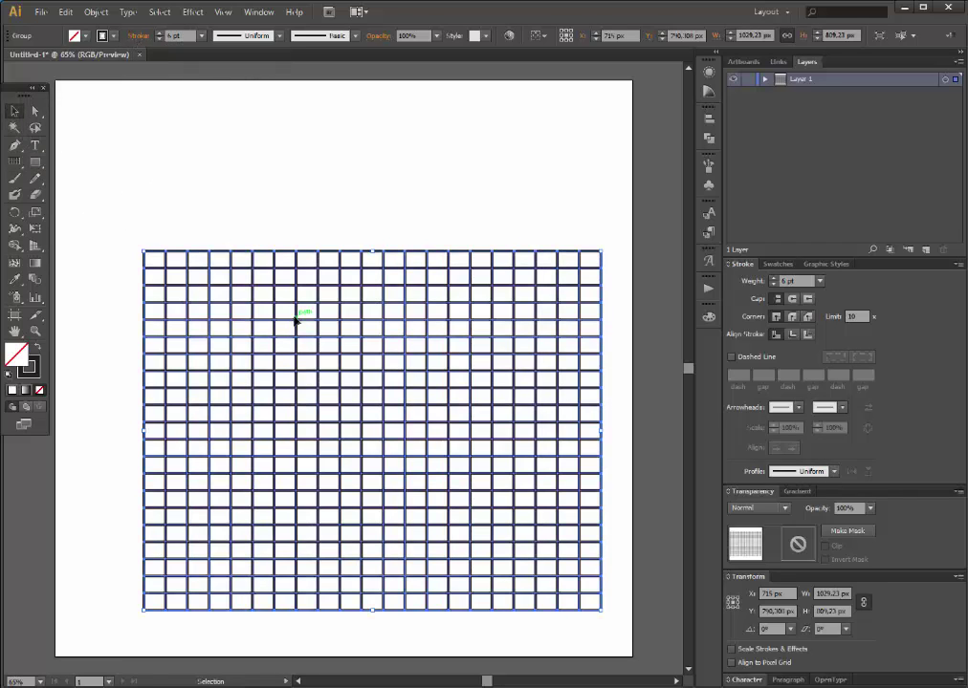
{"action": "left_click_drag", "start_coordinate": [296, 322], "coordinate": [258, 263]}
{"action": "left_click", "coordinate": [307, 123]}
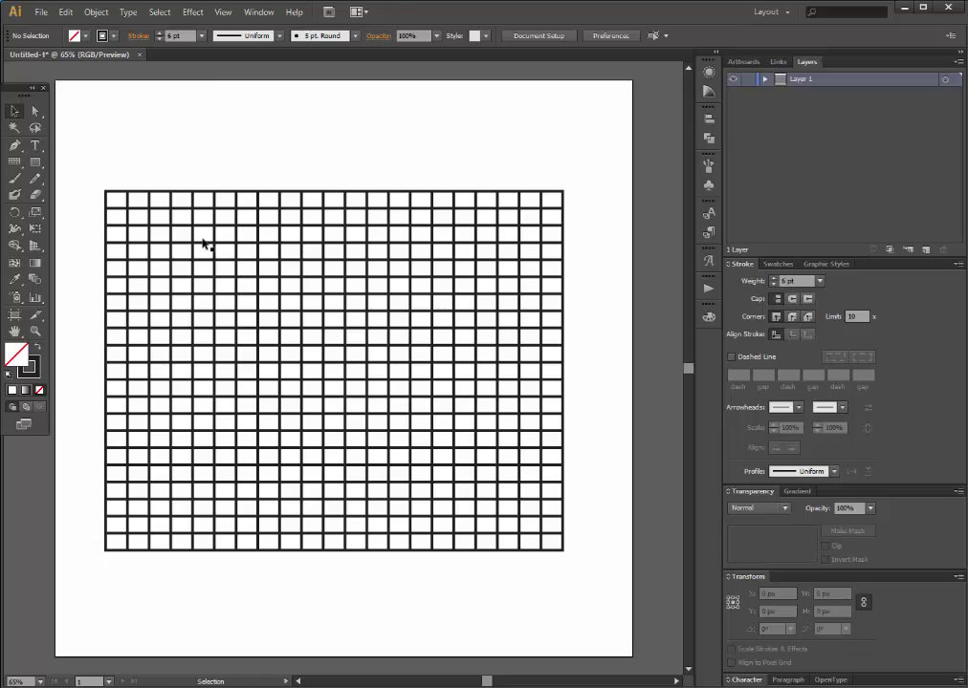
{"action": "left_click_drag", "start_coordinate": [102, 166], "coordinate": [574, 573]}
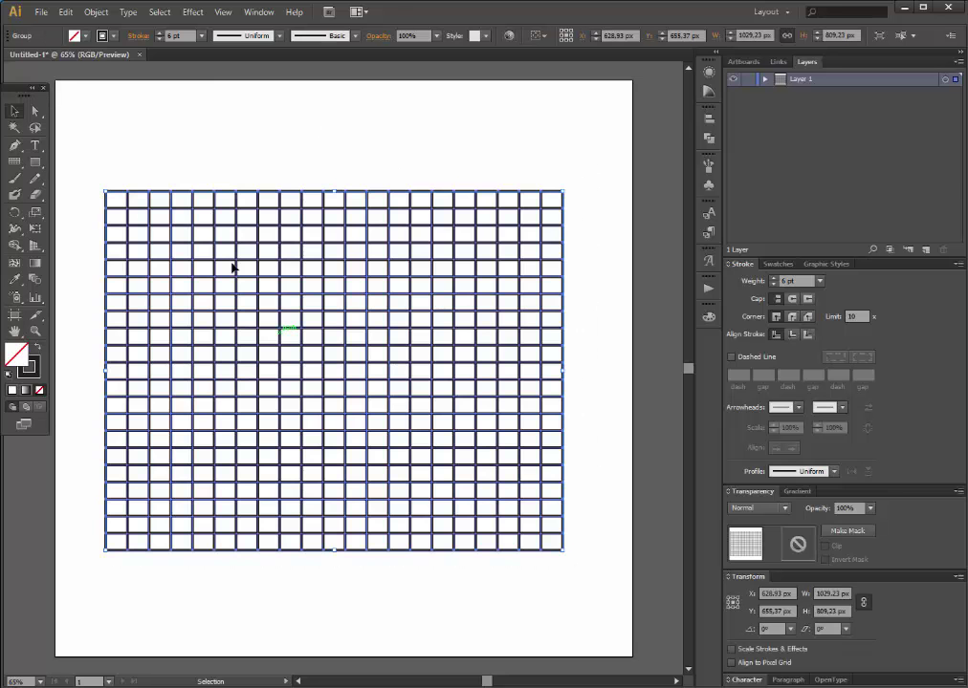
Fill all the grid cells with yellow from the Swatches panel
{"action": "left_click", "coordinate": [96, 13]}
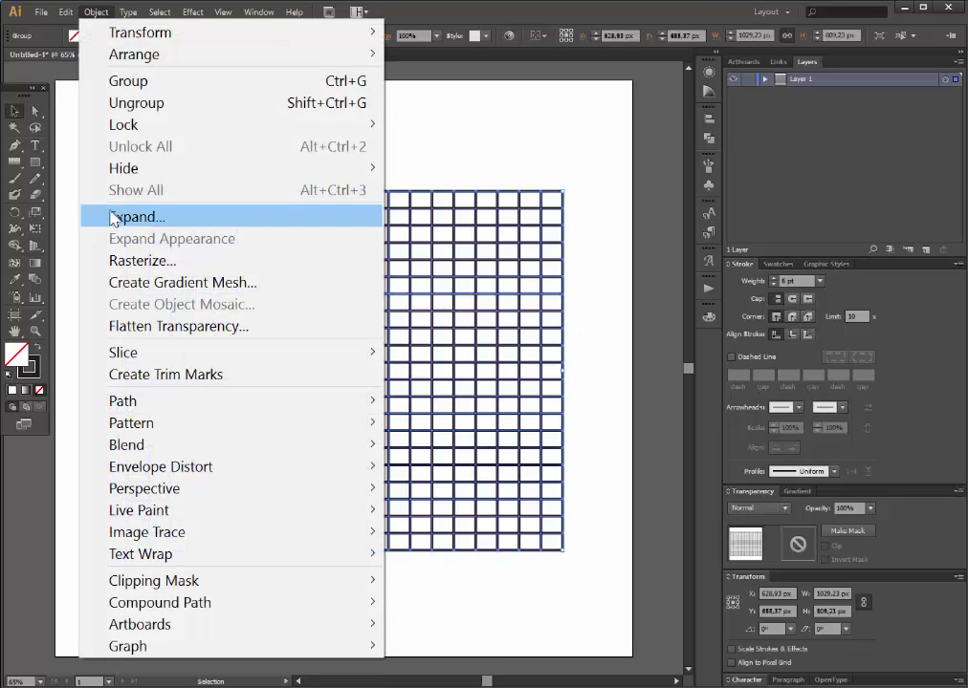
{"action": "key", "text": "Escape"}
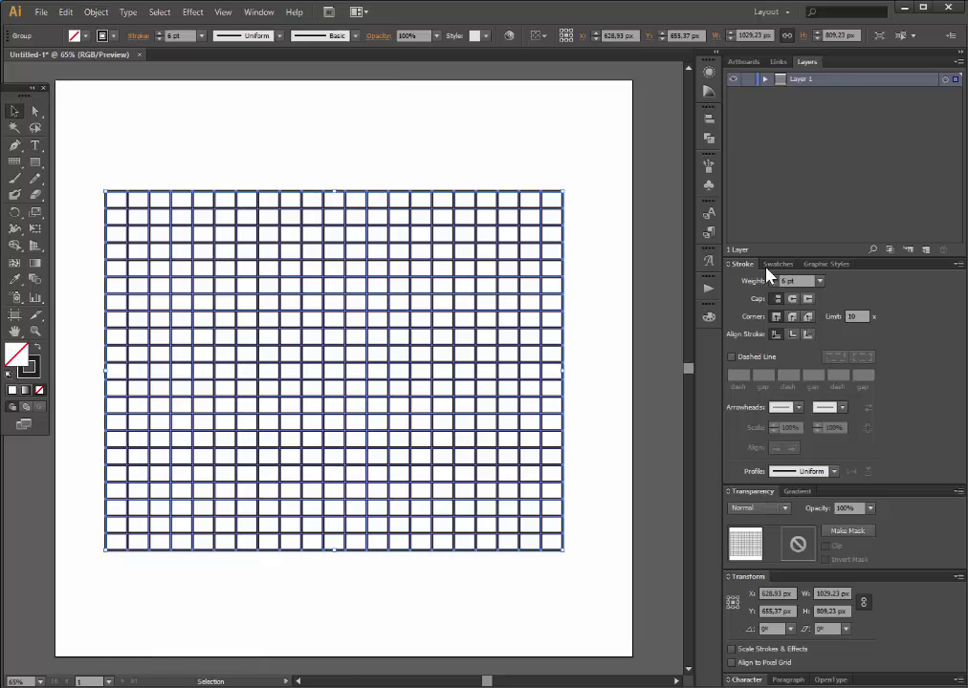
{"action": "left_click", "coordinate": [776, 264]}
{"action": "left_click", "coordinate": [779, 279]}
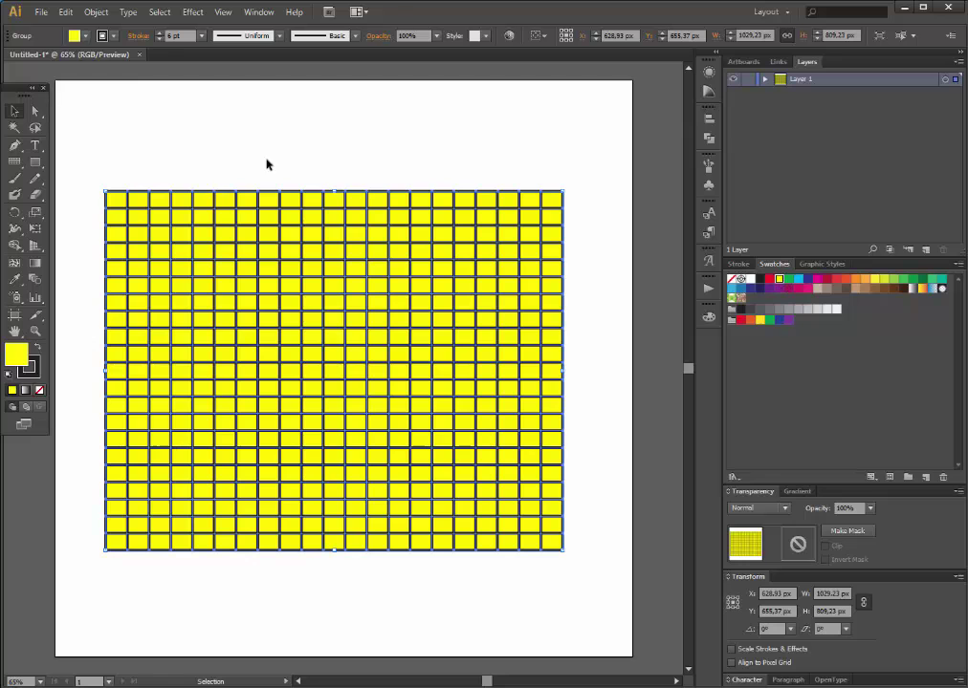
Expand the grid's fill and stroke via Object > Expand, then reselect it
{"action": "left_click", "coordinate": [107, 14]}
{"action": "left_click", "coordinate": [102, 218]}
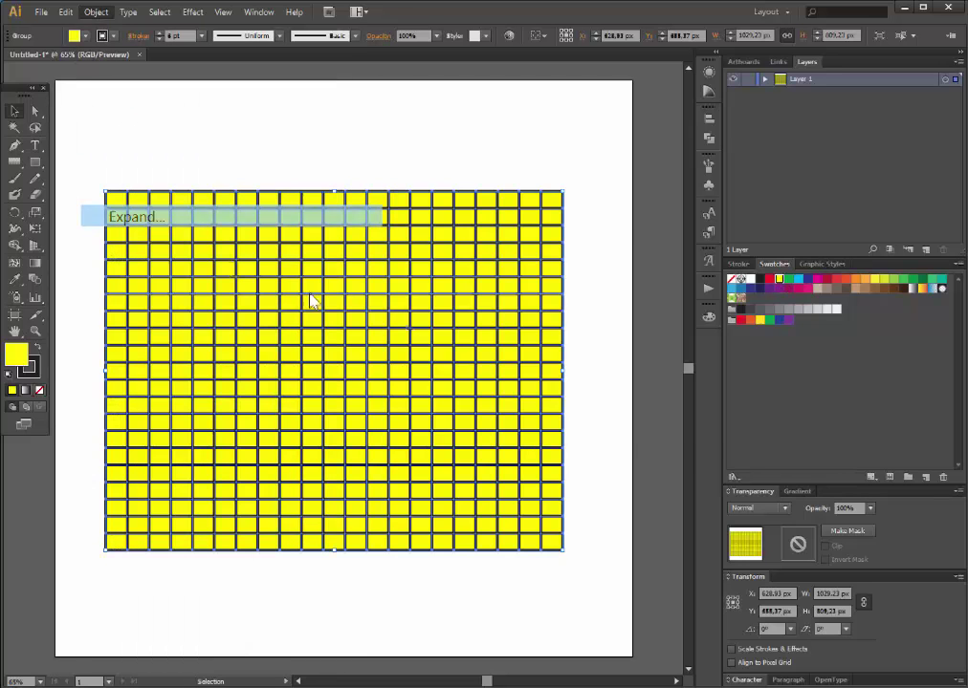
{"action": "left_click", "coordinate": [609, 409]}
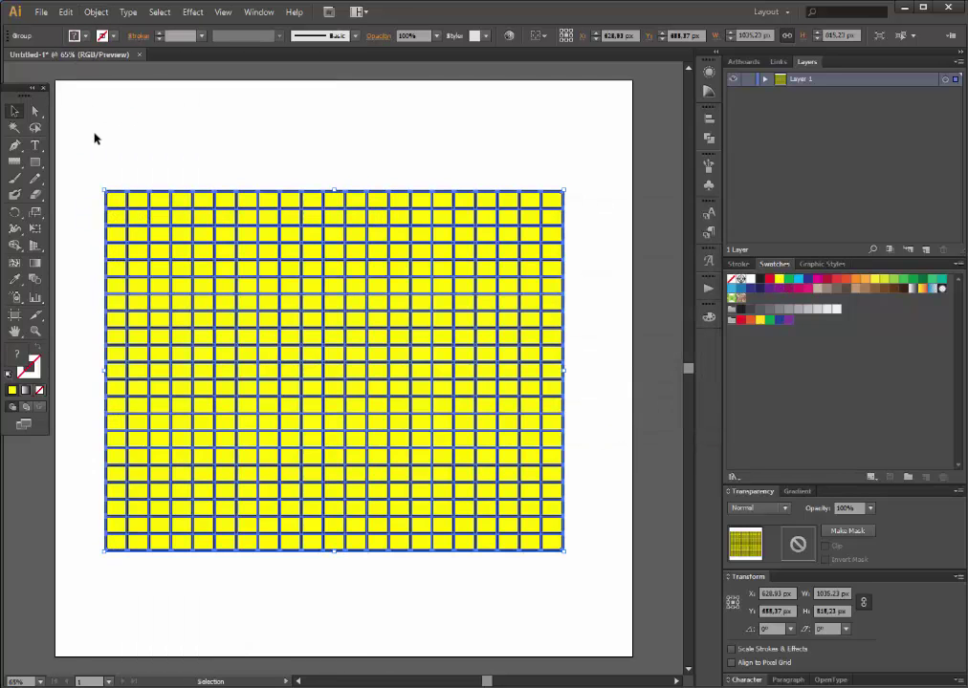
{"action": "left_click", "coordinate": [93, 138]}
{"action": "left_click_drag", "start_coordinate": [82, 172], "coordinate": [590, 568]}
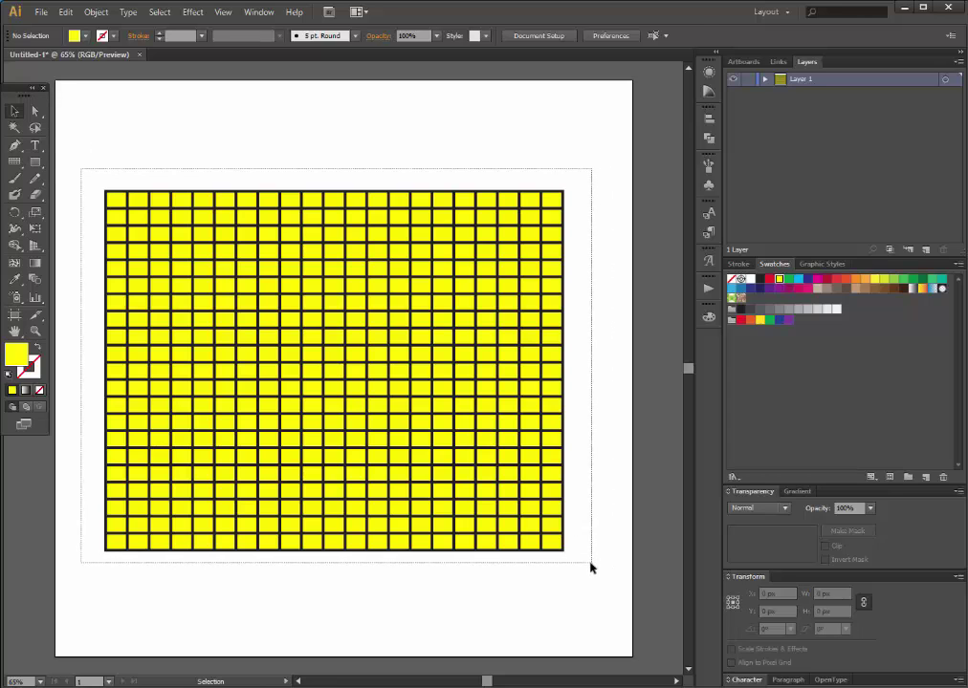
Use Shape Builder in Alt erase mode to cut a path from the left edge, down, then right
{"action": "left_click", "coordinate": [16, 251]}
{"action": "key", "text": "alt"}
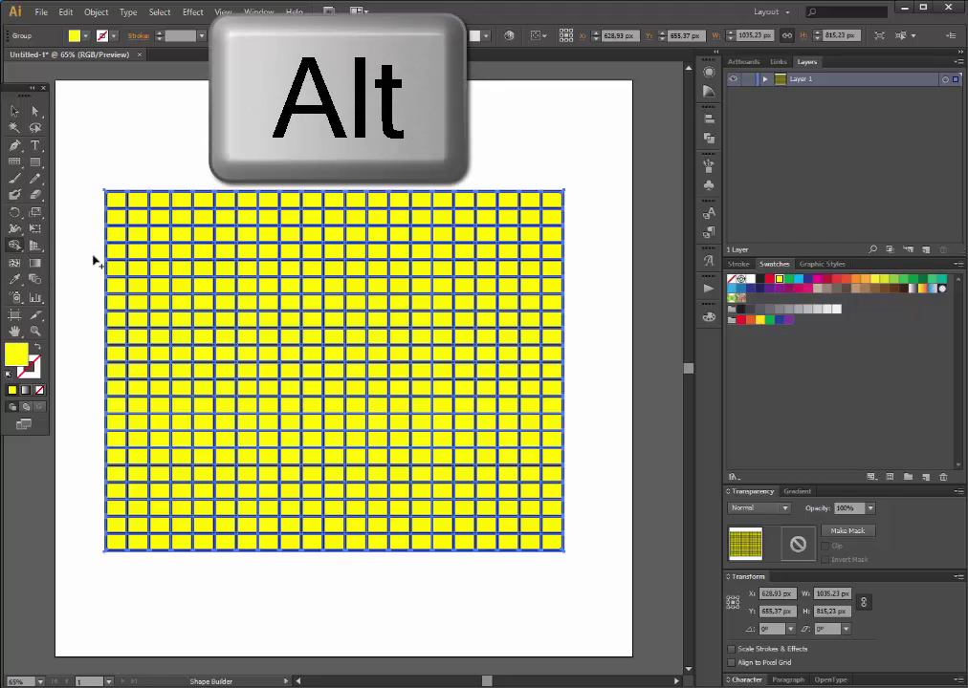
{"action": "left_click_drag", "start_coordinate": [102, 252], "coordinate": [163, 252]}
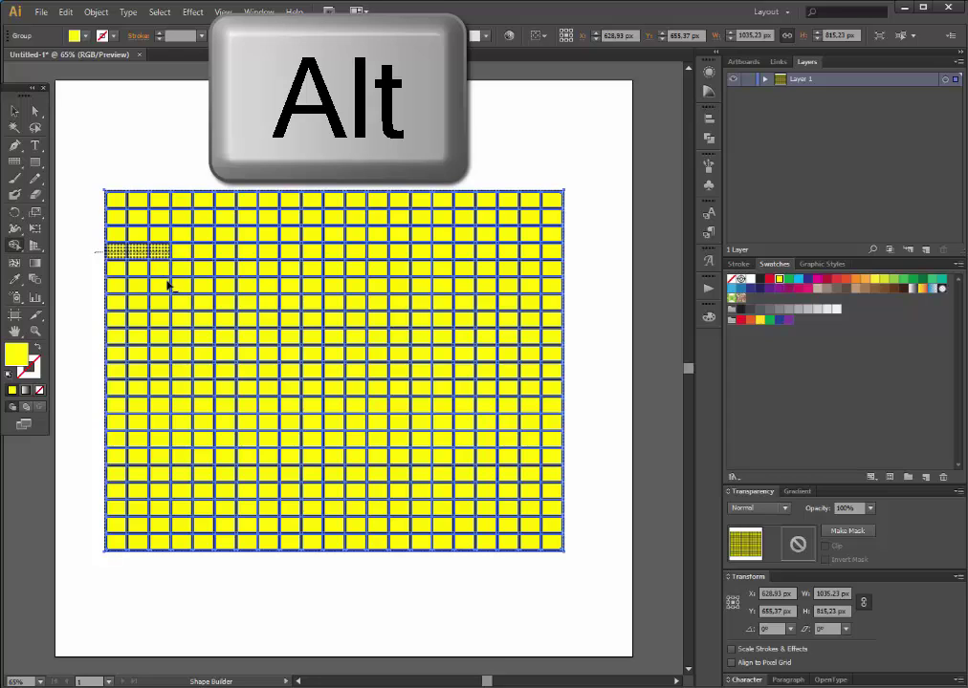
{"action": "mouse_move", "coordinate": [163, 256]}
{"action": "left_mouse_down"}
{"action": "mouse_move", "coordinate": [161, 316]}
{"action": "mouse_move", "coordinate": [139, 304]}
{"action": "left_mouse_up"}
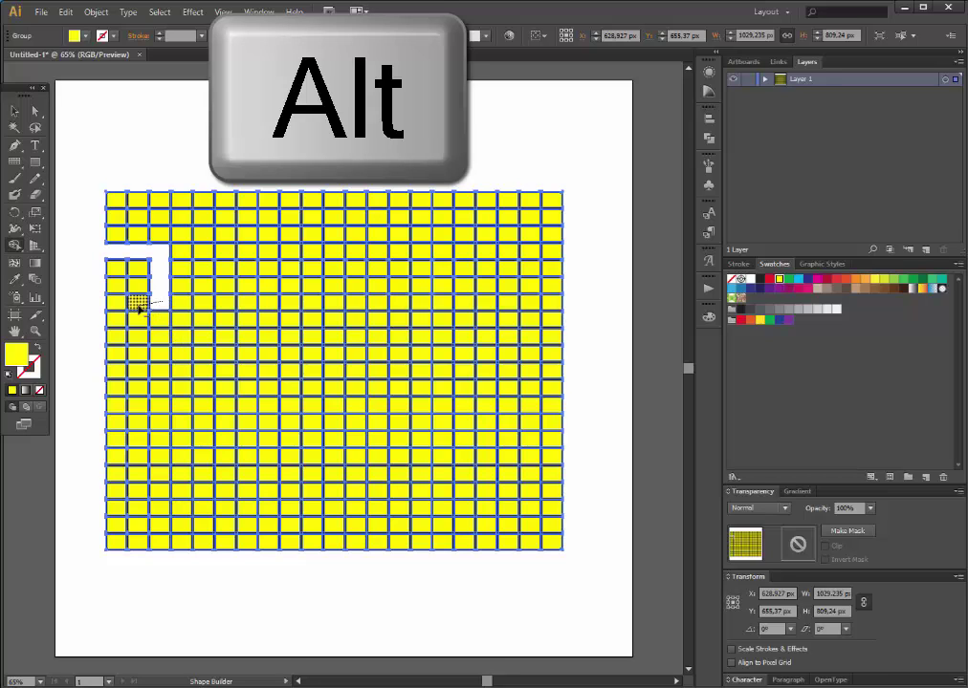
{"action": "left_click_drag", "start_coordinate": [139, 306], "coordinate": [139, 377]}
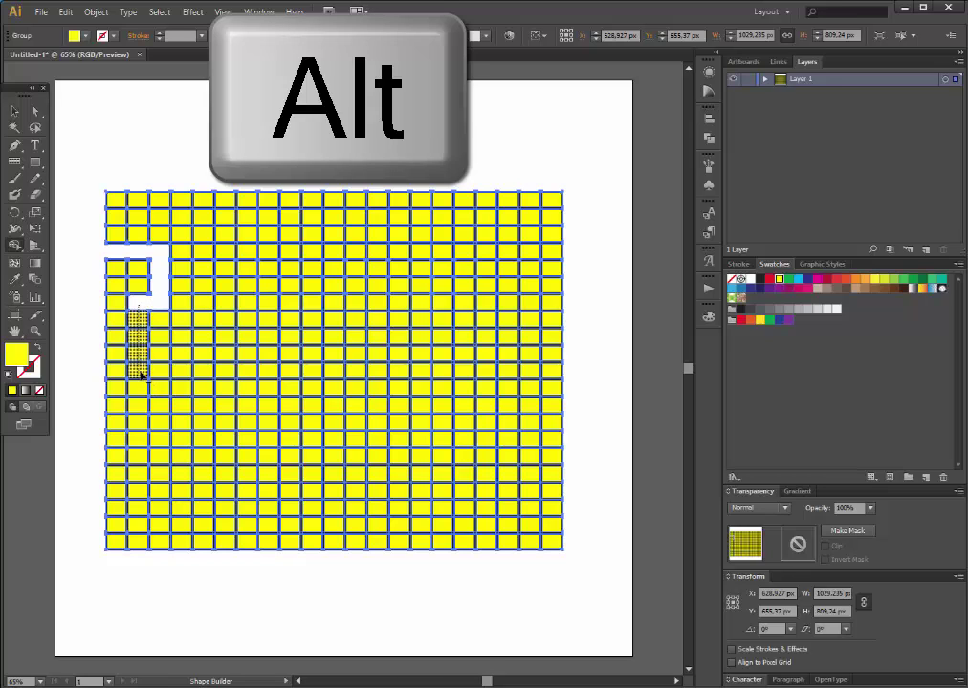
{"action": "left_click_drag", "start_coordinate": [140, 372], "coordinate": [223, 375]}
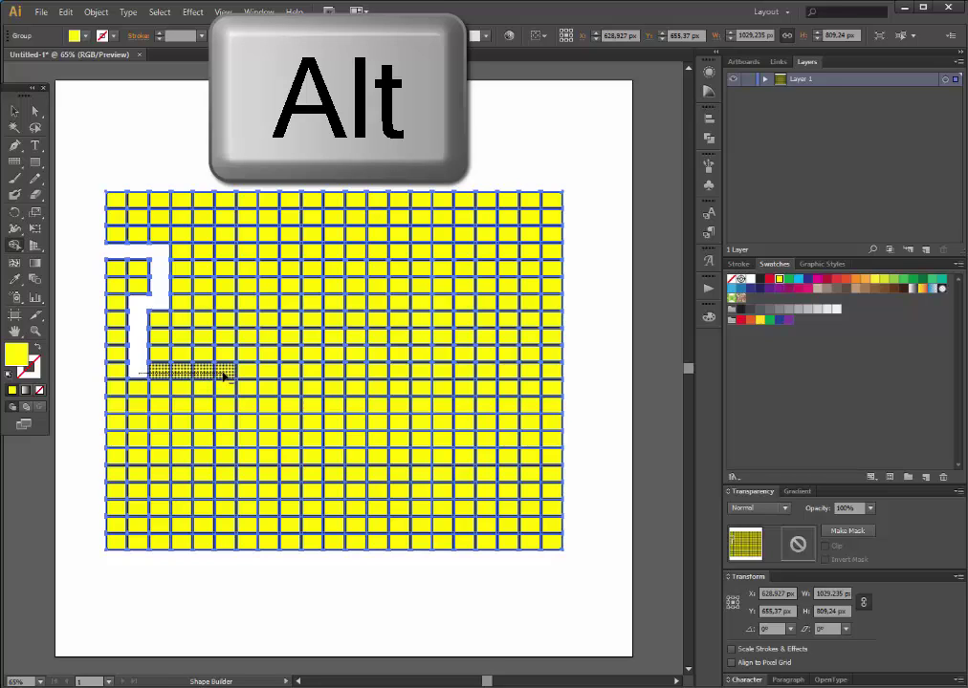
Continue the path up, right and down toward the bottom-left corner
{"action": "left_click_drag", "start_coordinate": [222, 375], "coordinate": [228, 308]}
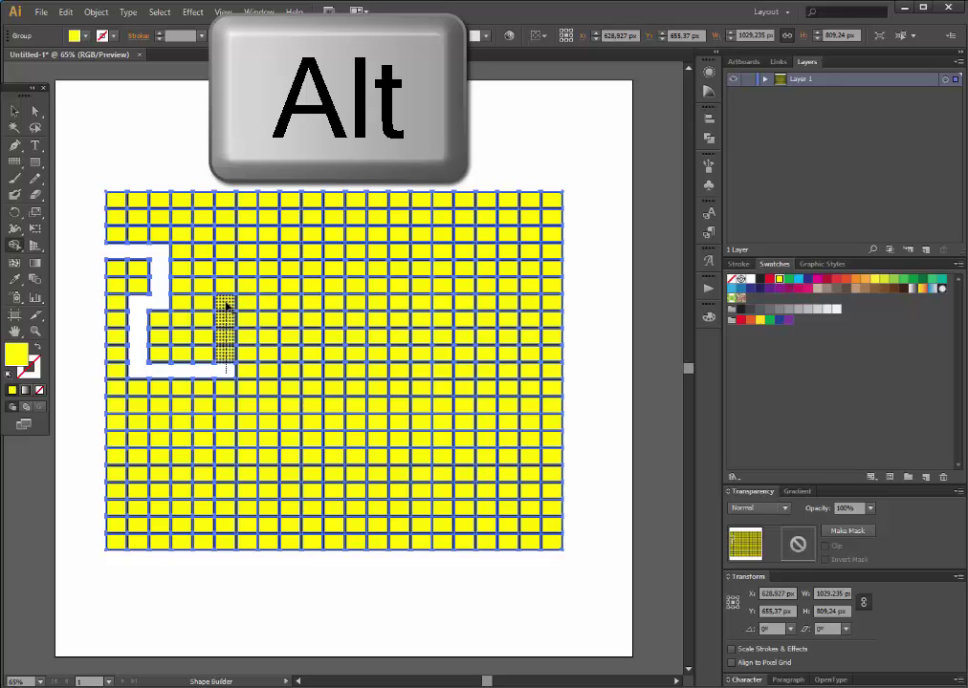
{"action": "mouse_move", "coordinate": [227, 306]}
{"action": "left_mouse_down"}
{"action": "mouse_move", "coordinate": [295, 307]}
{"action": "mouse_move", "coordinate": [294, 426]}
{"action": "left_mouse_up"}
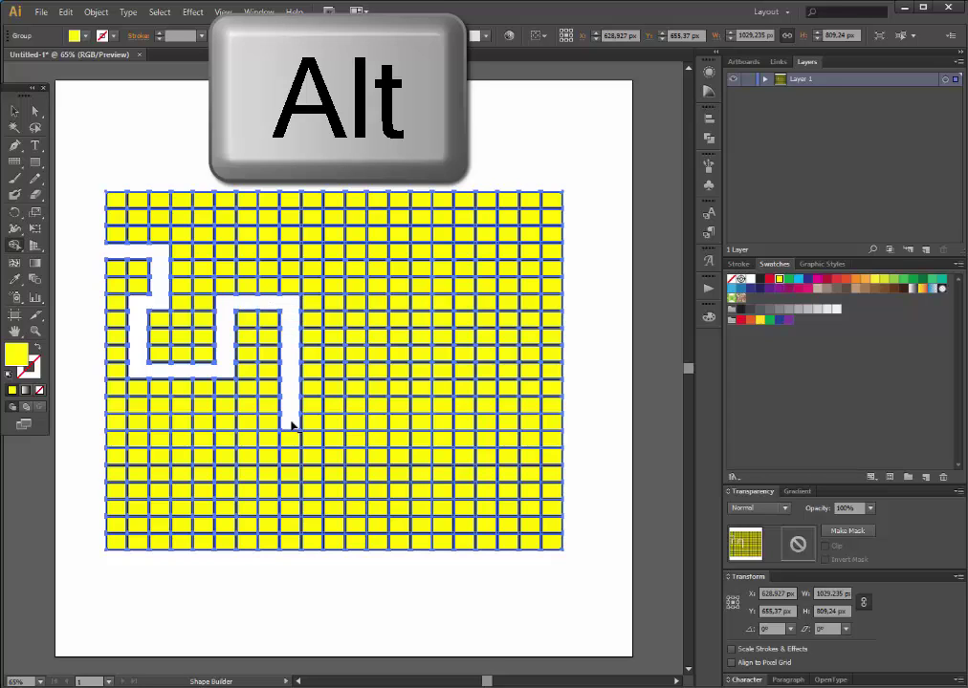
{"action": "left_click_drag", "start_coordinate": [290, 424], "coordinate": [186, 426]}
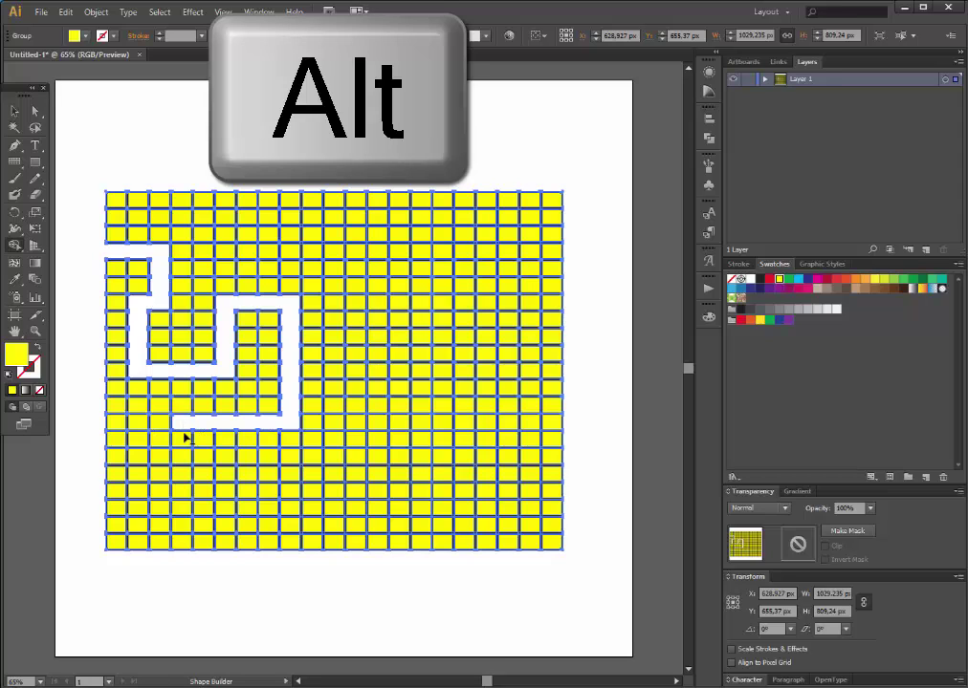
{"action": "left_click_drag", "start_coordinate": [184, 433], "coordinate": [182, 475]}
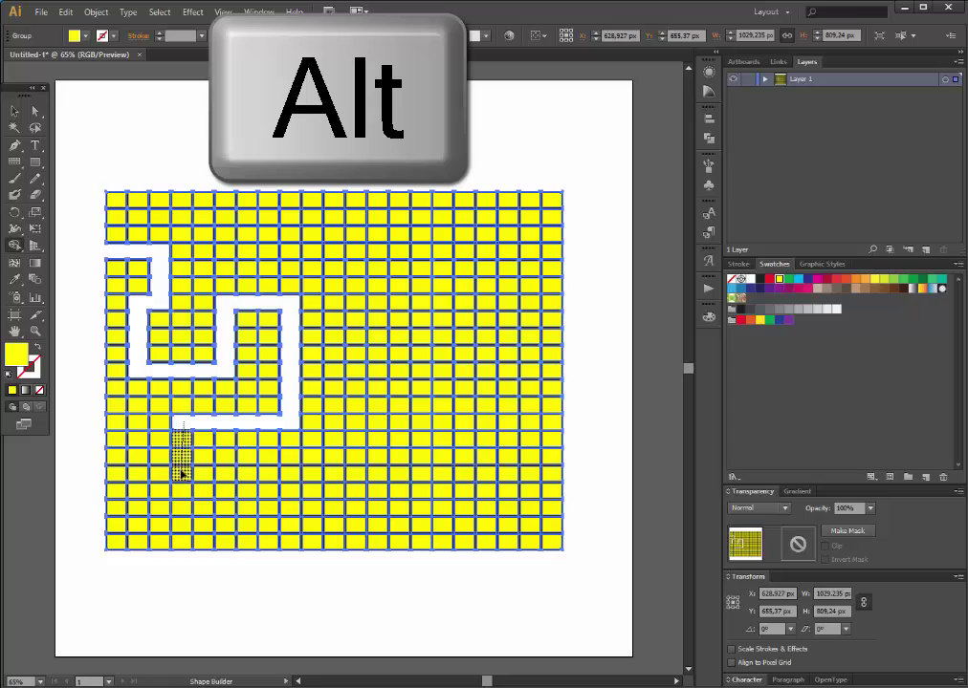
{"action": "left_click_drag", "start_coordinate": [183, 473], "coordinate": [251, 475]}
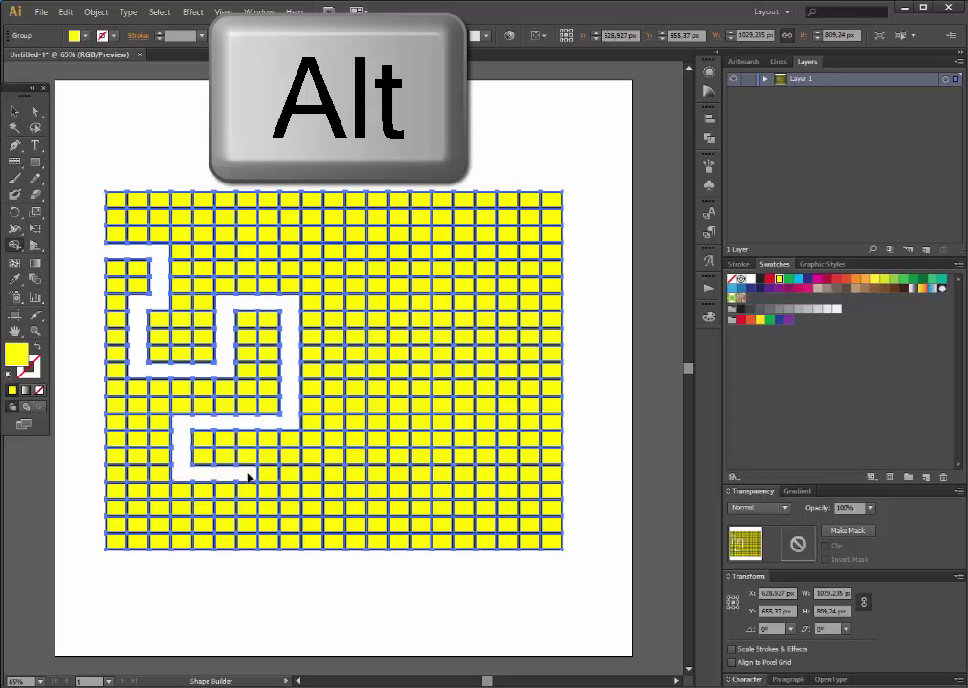
{"action": "mouse_move", "coordinate": [249, 477]}
{"action": "left_mouse_down"}
{"action": "mouse_move", "coordinate": [249, 513]}
{"action": "mouse_move", "coordinate": [118, 512]}
{"action": "mouse_move", "coordinate": [138, 523]}
{"action": "left_mouse_up"}
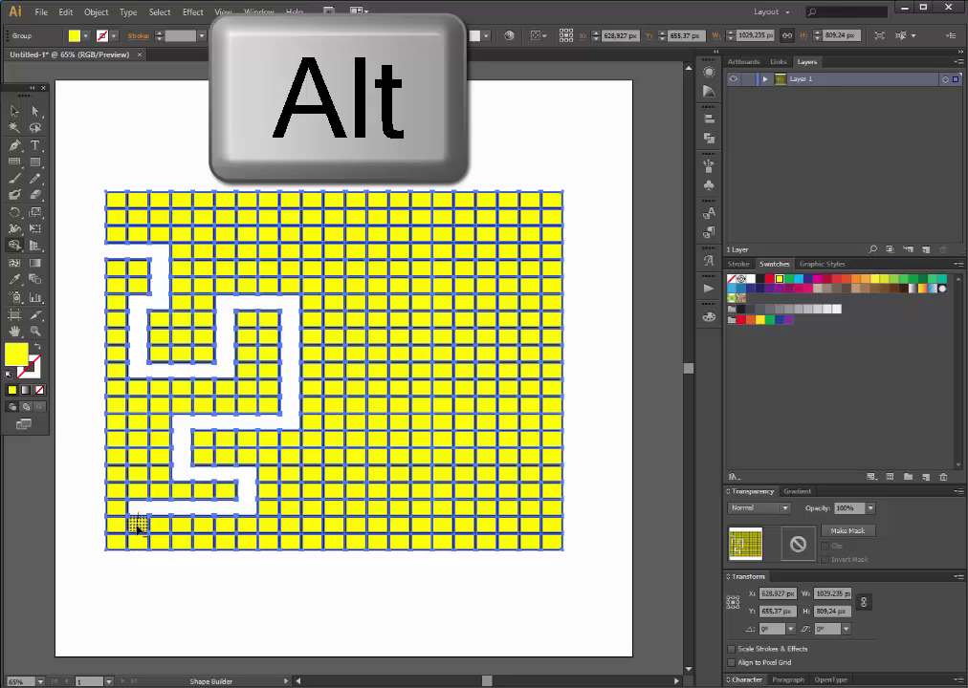
Extend the path along the bottom row and turn it upward
{"action": "left_click", "coordinate": [137, 524], "text": "alt"}
{"action": "left_click_drag", "start_coordinate": [137, 529], "coordinate": [312, 526]}
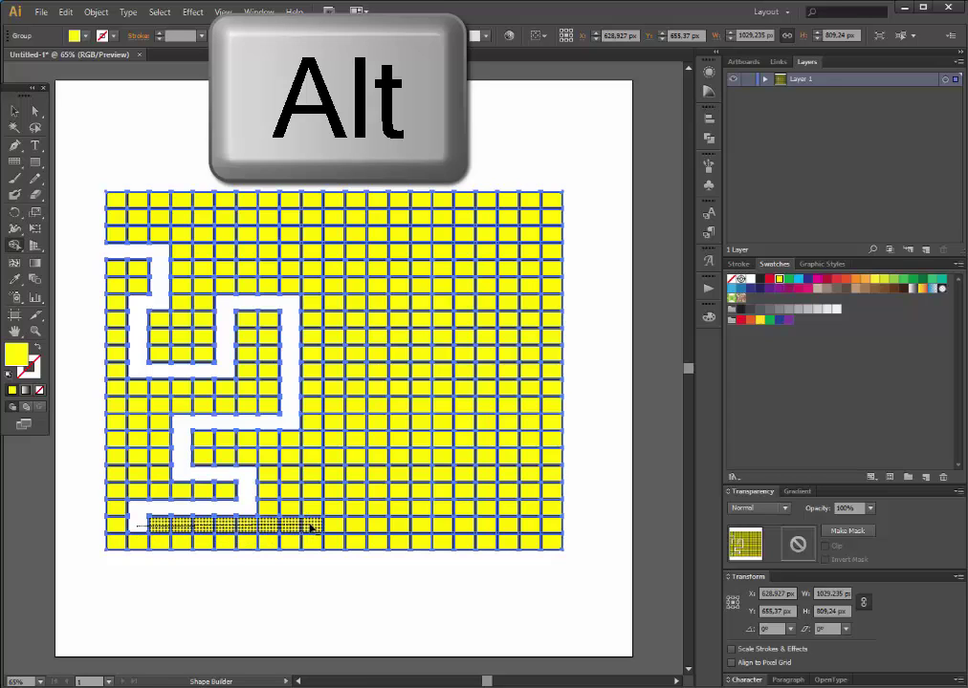
{"action": "left_click_drag", "start_coordinate": [310, 528], "coordinate": [315, 466]}
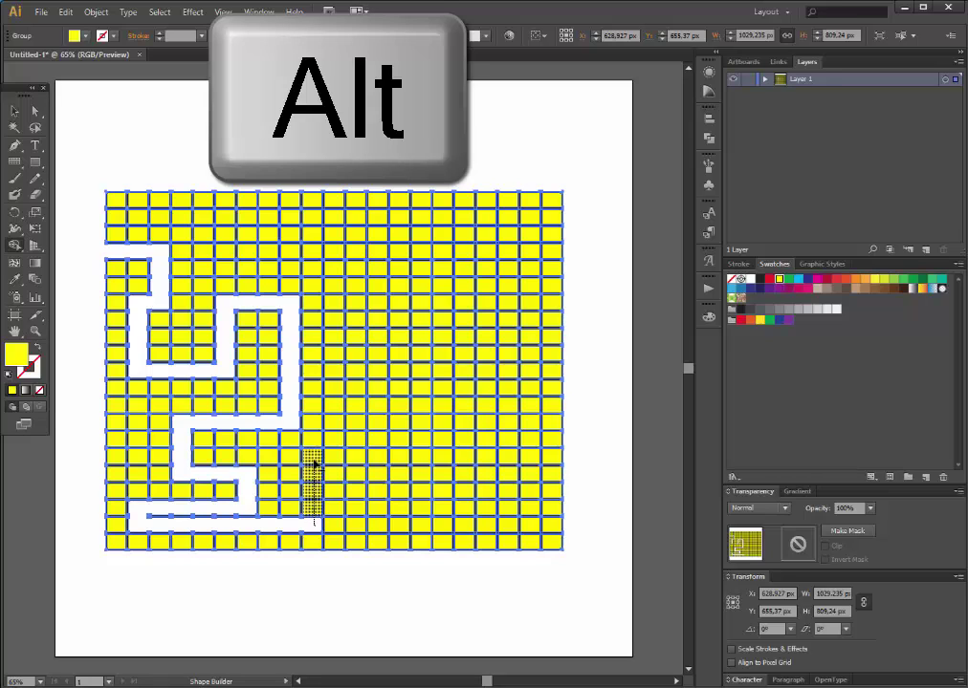
{"action": "mouse_move", "coordinate": [327, 463]}
{"action": "left_mouse_down"}
{"action": "mouse_move", "coordinate": [313, 458]}
{"action": "mouse_move", "coordinate": [357, 461]}
{"action": "left_mouse_up"}
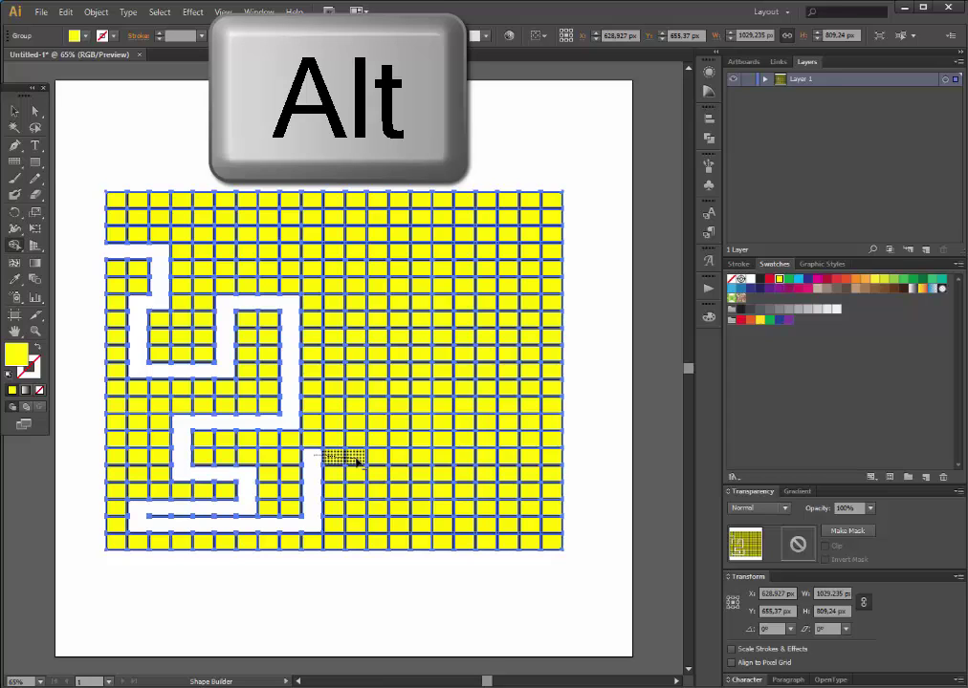
{"action": "mouse_move", "coordinate": [356, 462]}
{"action": "left_mouse_down"}
{"action": "mouse_move", "coordinate": [357, 406]}
{"action": "mouse_move", "coordinate": [337, 409]}
{"action": "left_mouse_up"}
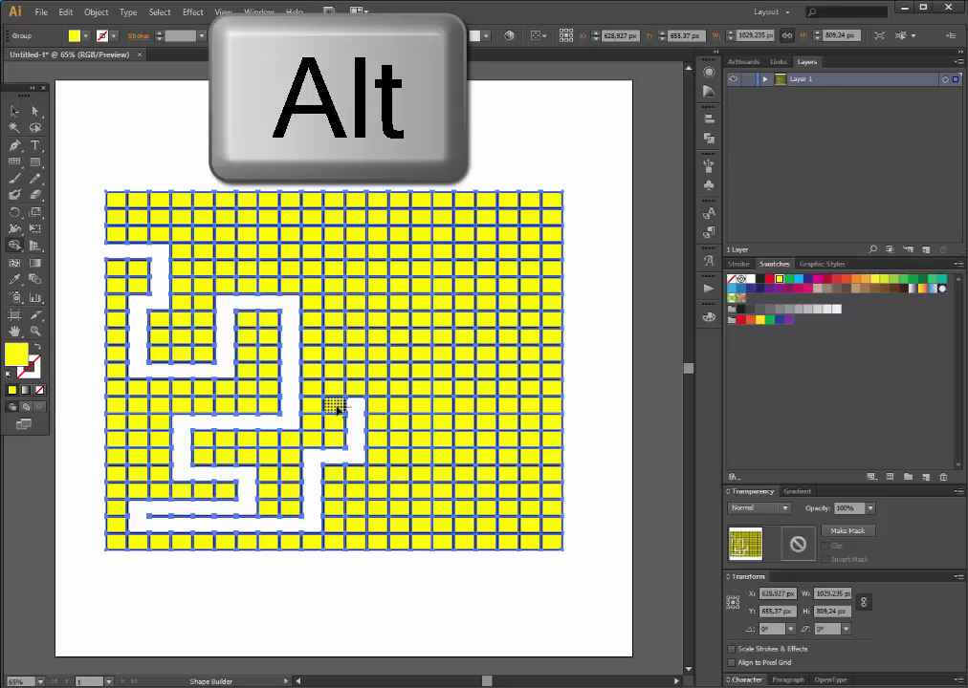
{"action": "left_click_drag", "start_coordinate": [335, 407], "coordinate": [334, 344]}
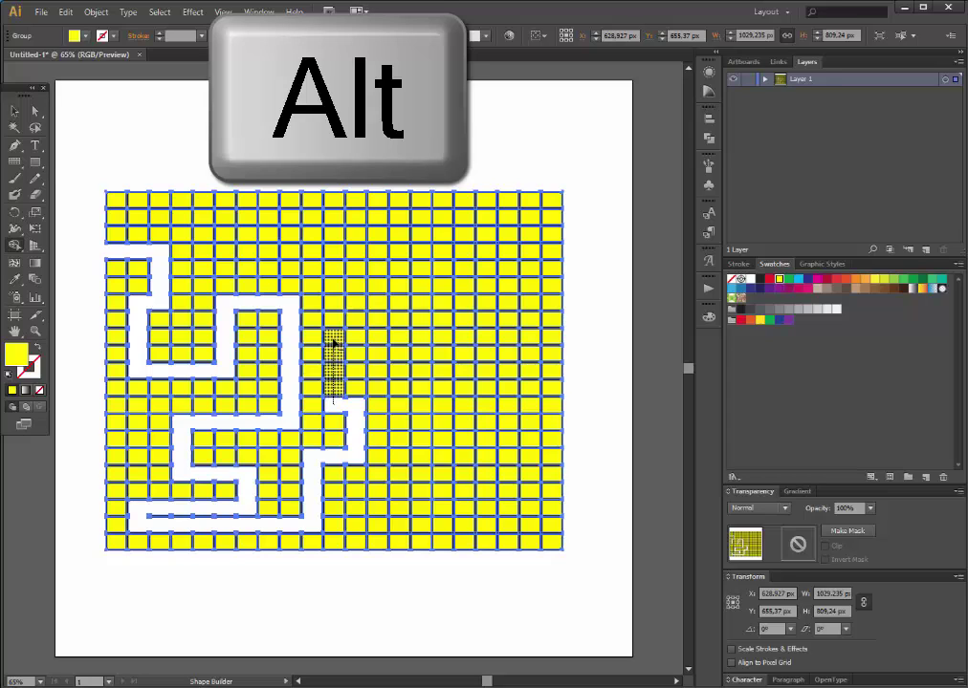
Carry the path through the middle of the grid toward the right
{"action": "left_click_drag", "start_coordinate": [333, 343], "coordinate": [405, 349]}
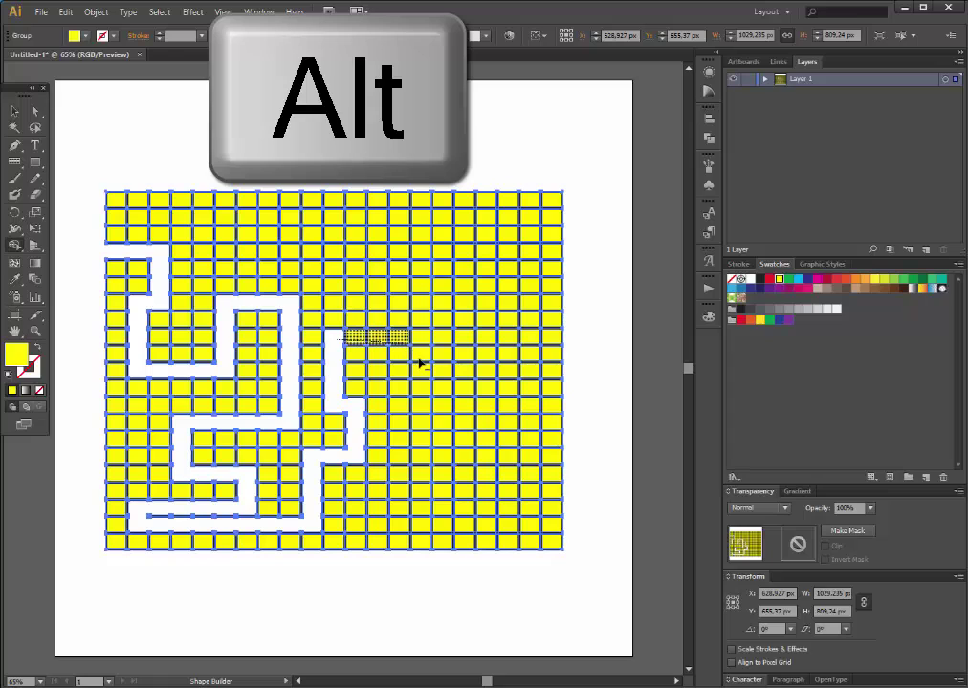
{"action": "mouse_move", "coordinate": [421, 363]}
{"action": "left_mouse_down"}
{"action": "mouse_move", "coordinate": [419, 353]}
{"action": "mouse_move", "coordinate": [404, 373]}
{"action": "left_mouse_up"}
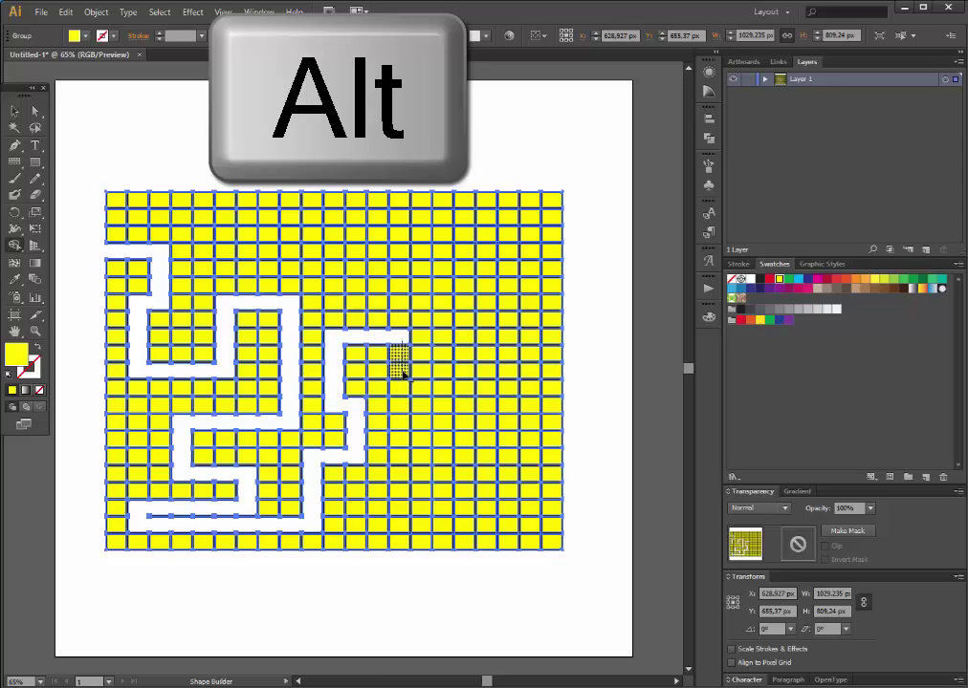
{"action": "left_click_drag", "start_coordinate": [403, 372], "coordinate": [445, 374]}
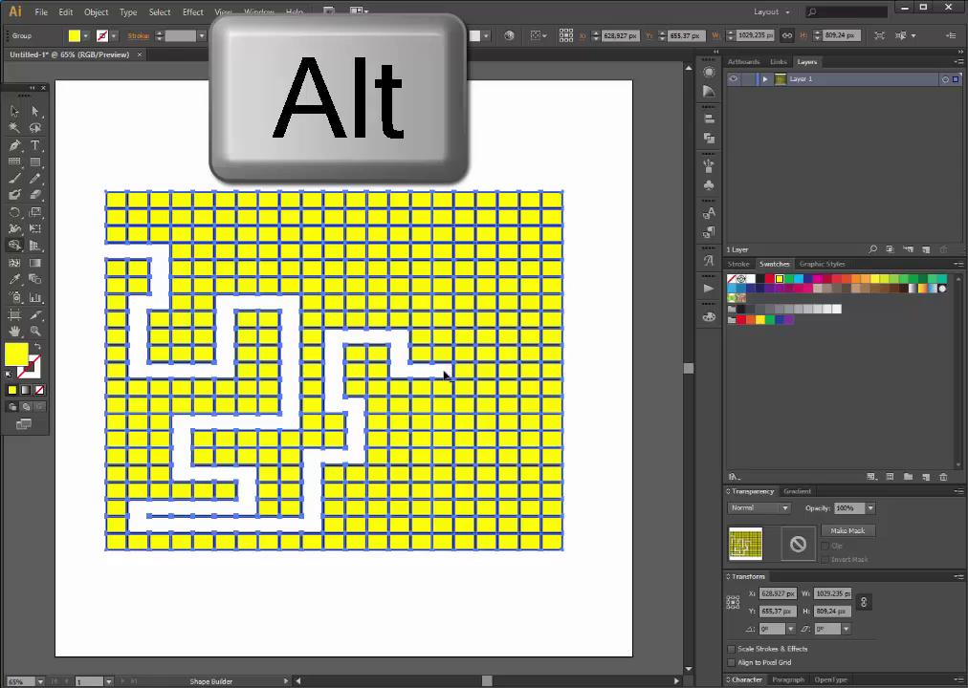
{"action": "mouse_move", "coordinate": [443, 358]}
{"action": "left_mouse_down"}
{"action": "mouse_move", "coordinate": [445, 310]}
{"action": "mouse_move", "coordinate": [376, 304]}
{"action": "left_mouse_up"}
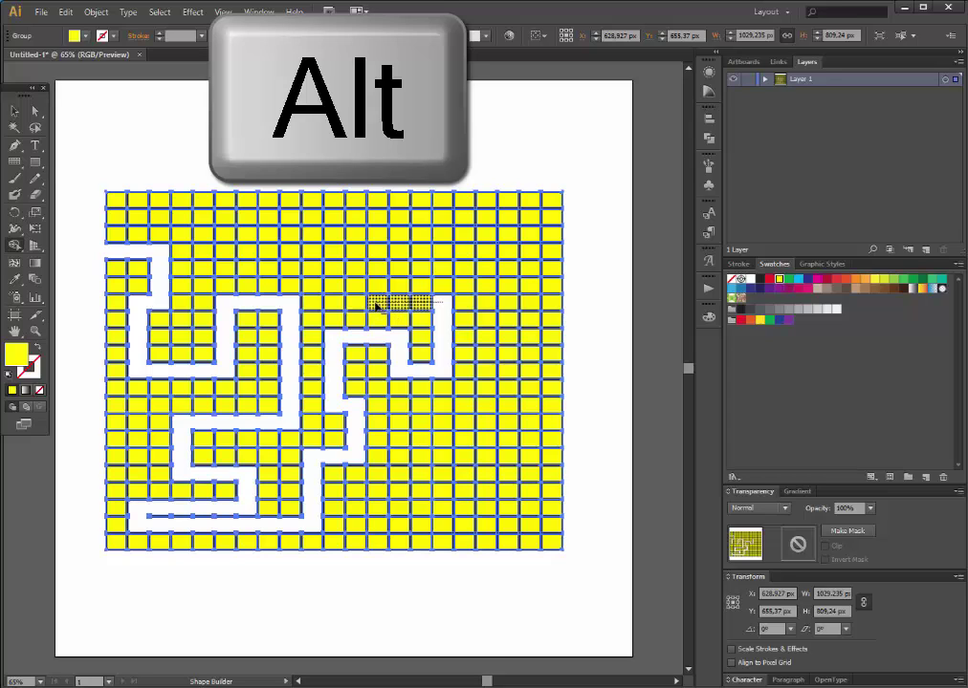
{"action": "mouse_move", "coordinate": [376, 305]}
{"action": "left_mouse_down"}
{"action": "mouse_move", "coordinate": [376, 254]}
{"action": "mouse_move", "coordinate": [489, 256]}
{"action": "mouse_move", "coordinate": [488, 308]}
{"action": "left_mouse_up"}
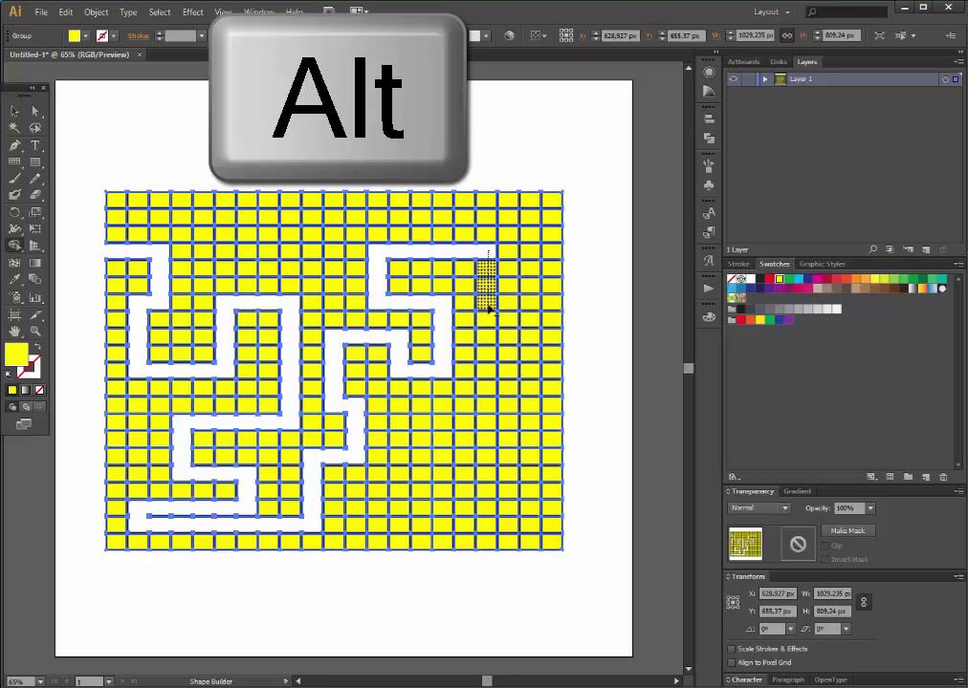
{"action": "left_click_drag", "start_coordinate": [500, 303], "coordinate": [529, 308]}
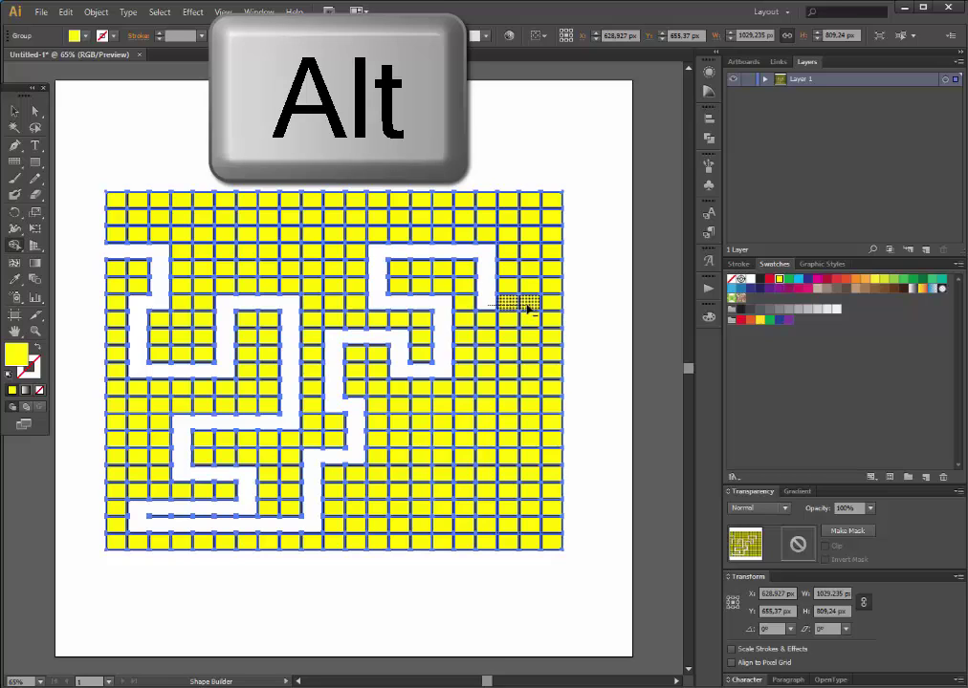
Run the path down the right side to exit at the bottom-right edge
{"action": "left_click_drag", "start_coordinate": [527, 311], "coordinate": [527, 427]}
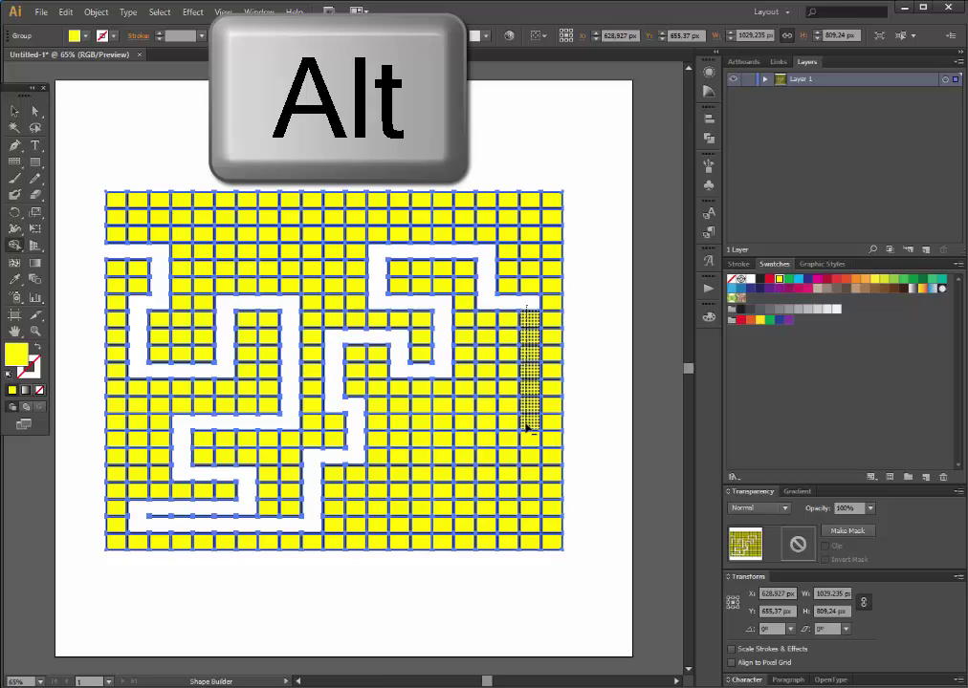
{"action": "left_click_drag", "start_coordinate": [520, 421], "coordinate": [447, 426]}
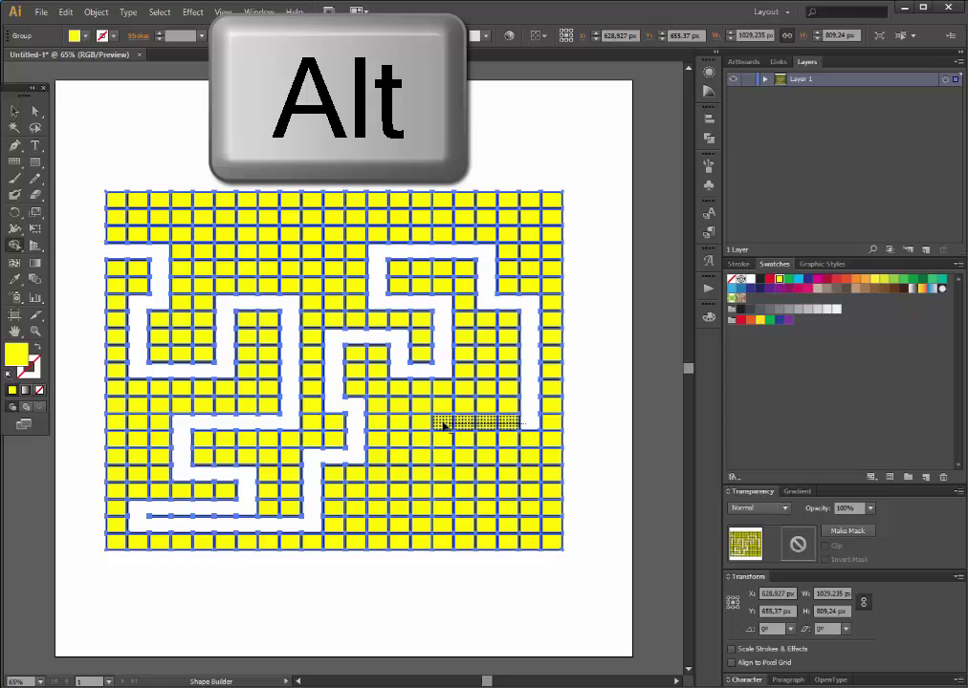
{"action": "left_click_drag", "start_coordinate": [447, 427], "coordinate": [442, 472]}
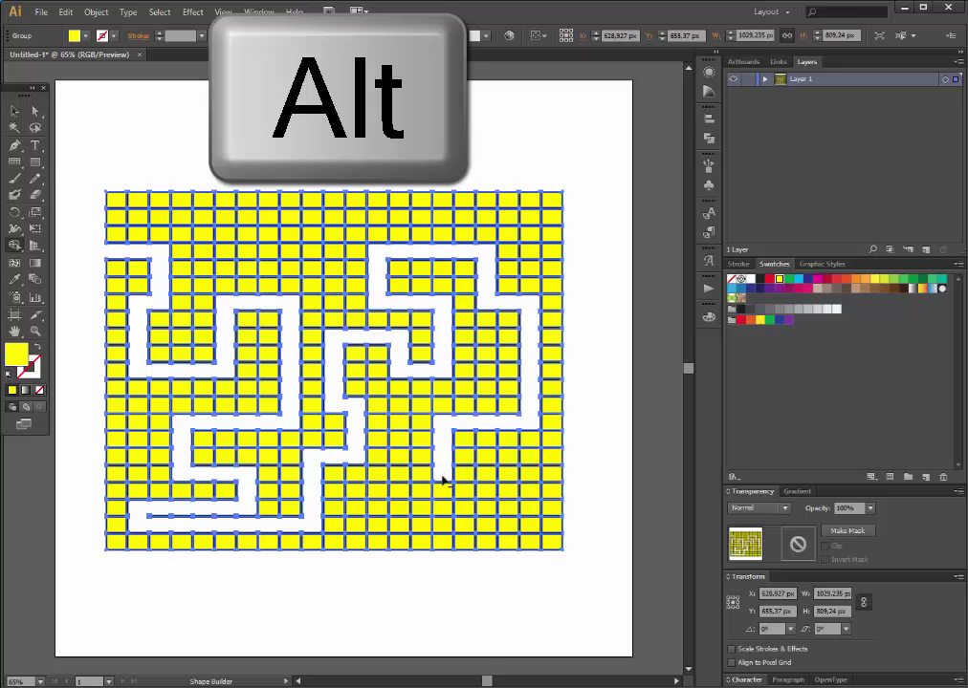
{"action": "left_click_drag", "start_coordinate": [445, 473], "coordinate": [513, 477]}
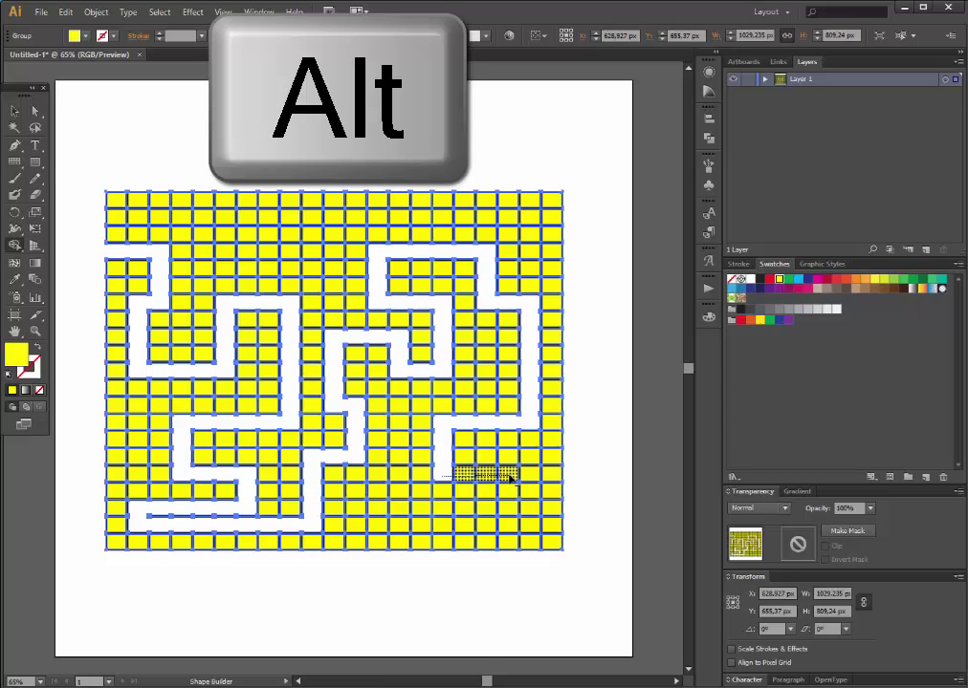
{"action": "left_click_drag", "start_coordinate": [509, 480], "coordinate": [508, 506]}
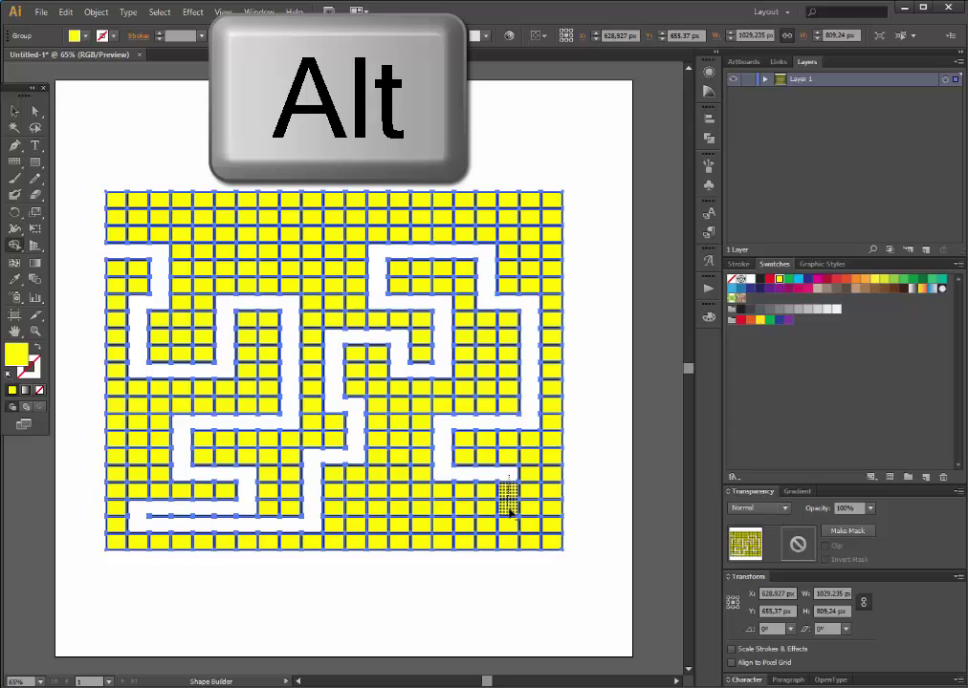
{"action": "left_click_drag", "start_coordinate": [509, 508], "coordinate": [581, 516]}
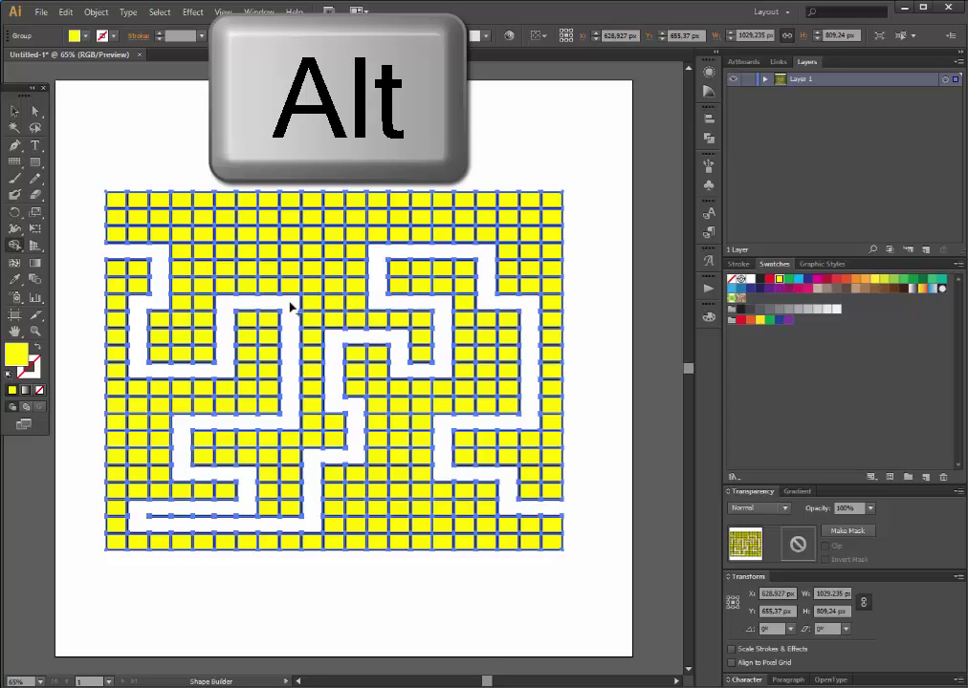
Erase side branches on the left and the top-left row cells
{"action": "mouse_move", "coordinate": [182, 304]}
{"action": "left_mouse_down"}
{"action": "mouse_move", "coordinate": [185, 337]}
{"action": "mouse_move", "coordinate": [313, 249]}
{"action": "left_mouse_up"}
{"action": "left_click_drag", "start_coordinate": [151, 356], "coordinate": [230, 356]}
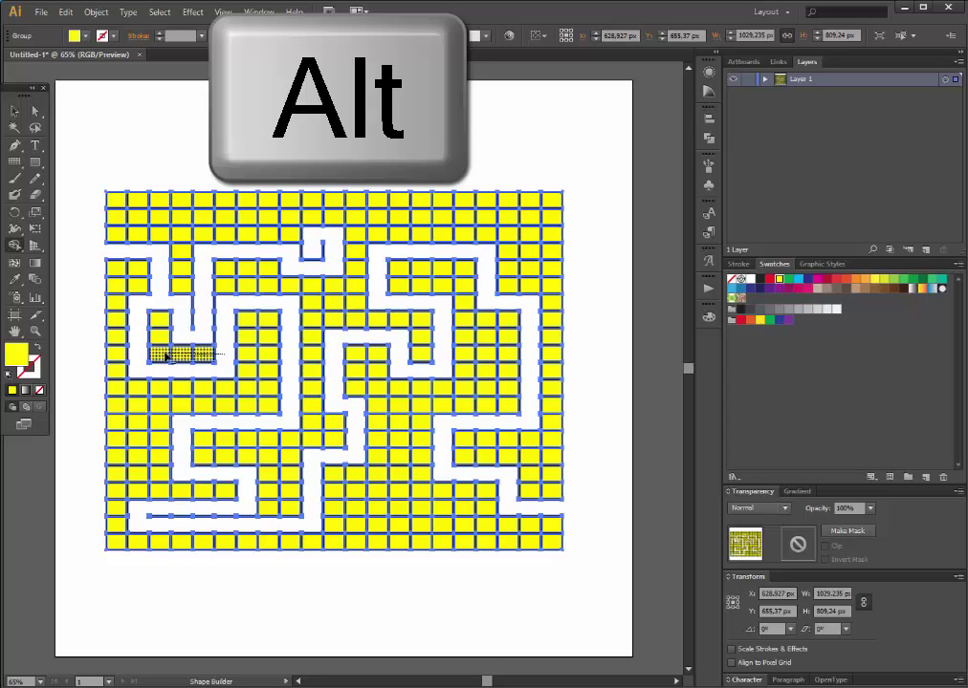
{"action": "mouse_move", "coordinate": [186, 304]}
{"action": "left_mouse_down"}
{"action": "mouse_move", "coordinate": [182, 241]}
{"action": "mouse_move", "coordinate": [119, 226]}
{"action": "mouse_move", "coordinate": [202, 201]}
{"action": "left_mouse_up"}
{"action": "mouse_move", "coordinate": [127, 216]}
{"action": "left_mouse_down"}
{"action": "mouse_move", "coordinate": [219, 243]}
{"action": "mouse_move", "coordinate": [196, 217]}
{"action": "left_mouse_up"}
{"action": "left_click", "coordinate": [334, 201]}
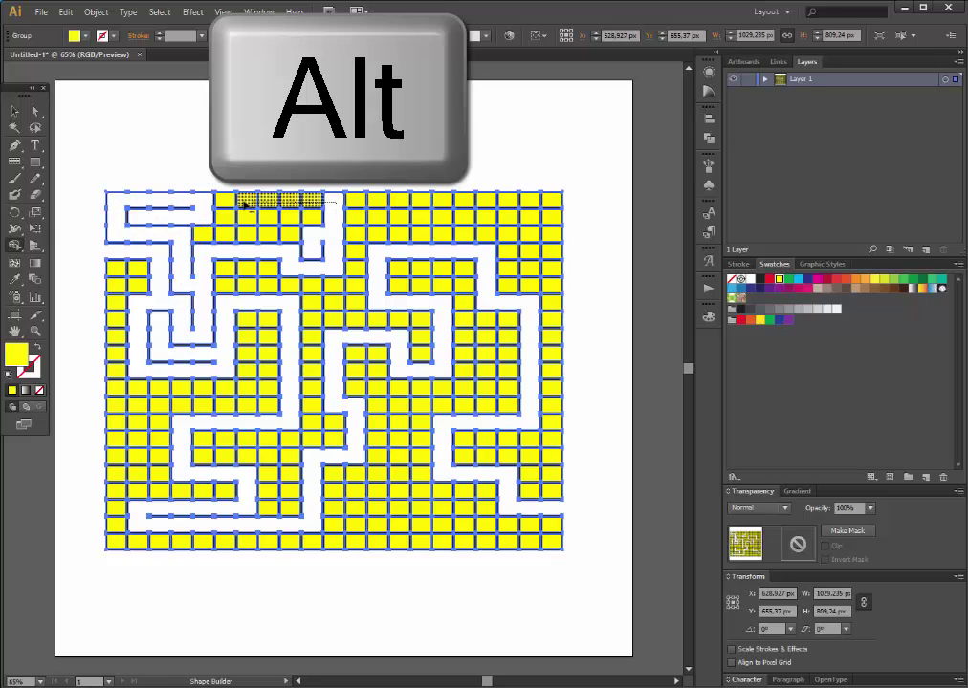
{"action": "left_click", "coordinate": [227, 233], "text": "alt"}
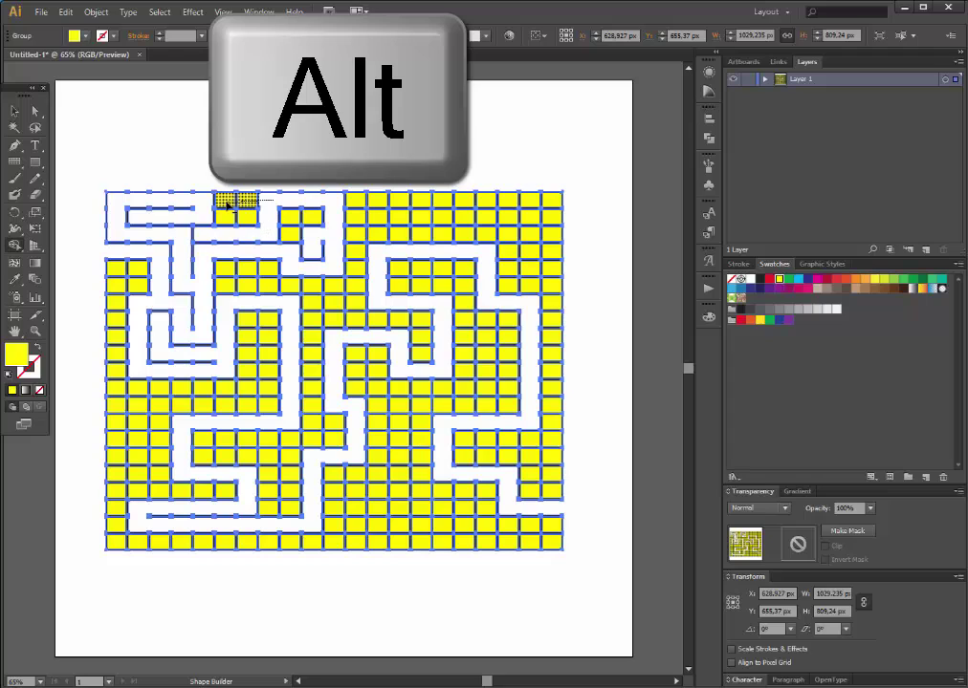
{"action": "left_click", "coordinate": [236, 208], "text": "alt"}
{"action": "left_click", "coordinate": [295, 219], "text": "alt"}
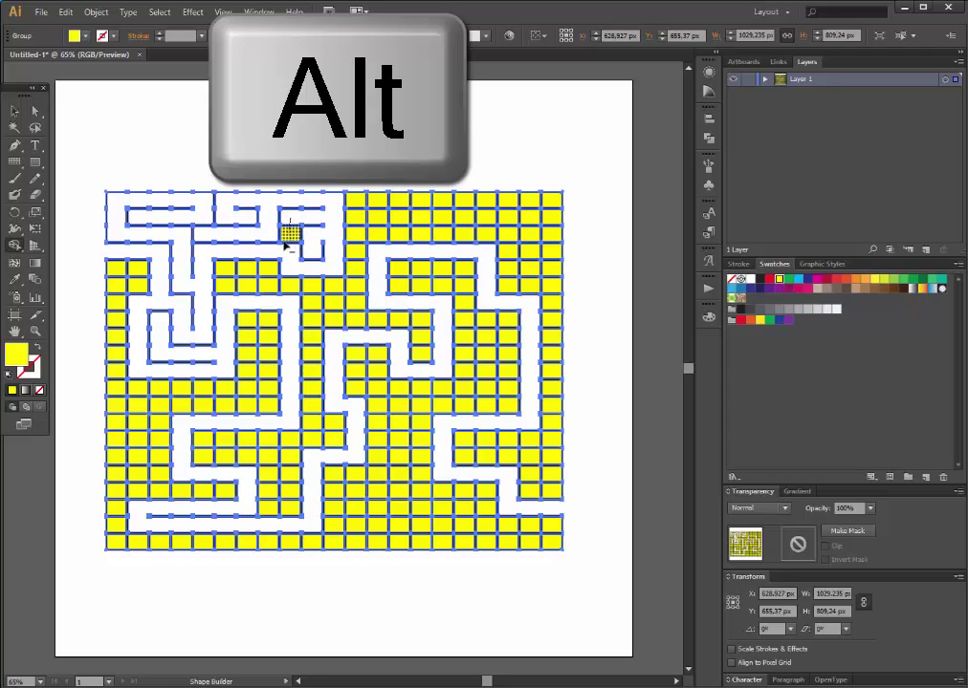
Erase further upper rows, the left column and edge, and upper-right cells
{"action": "left_click_drag", "start_coordinate": [333, 319], "coordinate": [432, 317]}
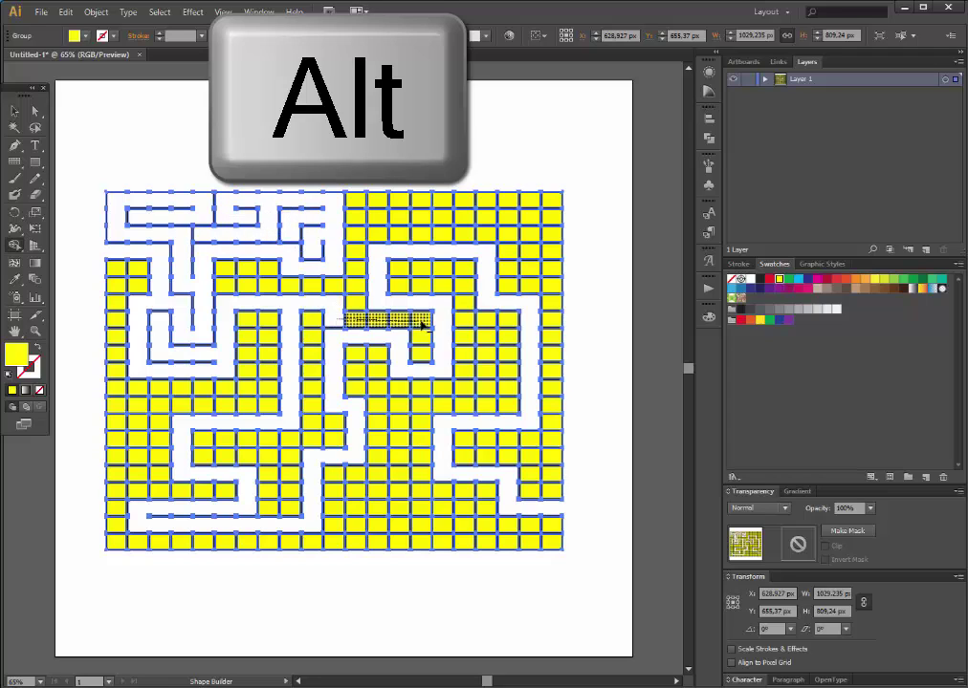
{"action": "left_click_drag", "start_coordinate": [380, 283], "coordinate": [226, 279]}
{"action": "left_click", "coordinate": [226, 272], "text": "alt"}
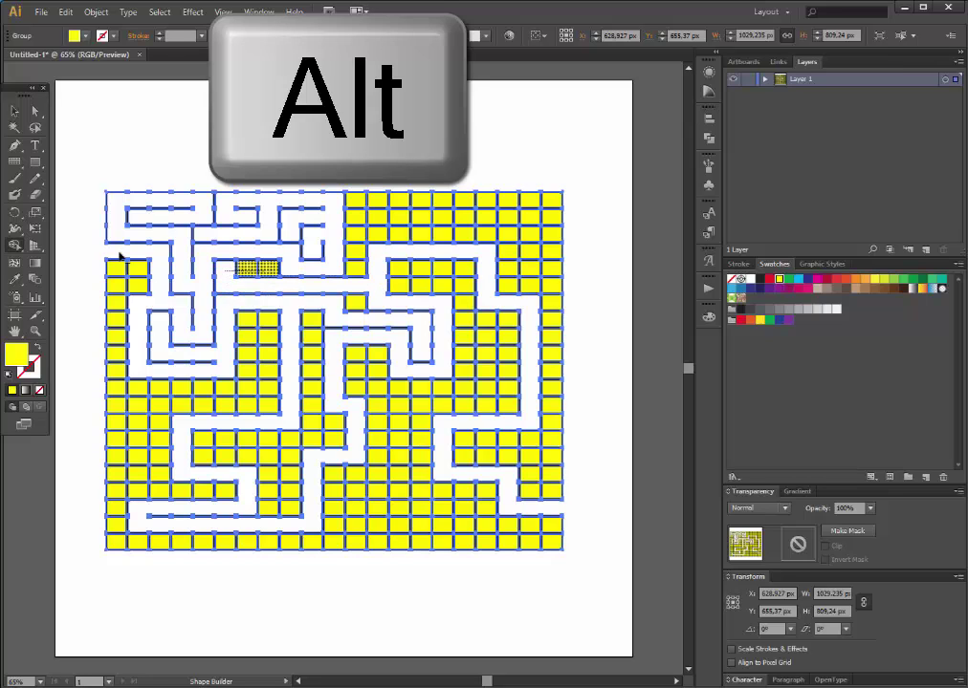
{"action": "left_click", "coordinate": [116, 268], "text": "alt"}
{"action": "mouse_move", "coordinate": [143, 284]}
{"action": "left_mouse_down"}
{"action": "mouse_move", "coordinate": [116, 336]}
{"action": "mouse_move", "coordinate": [119, 402]}
{"action": "mouse_move", "coordinate": [270, 407]}
{"action": "mouse_move", "coordinate": [263, 324]}
{"action": "mouse_move", "coordinate": [247, 388]}
{"action": "mouse_move", "coordinate": [130, 390]}
{"action": "mouse_move", "coordinate": [140, 490]}
{"action": "mouse_move", "coordinate": [235, 493]}
{"action": "left_mouse_up"}
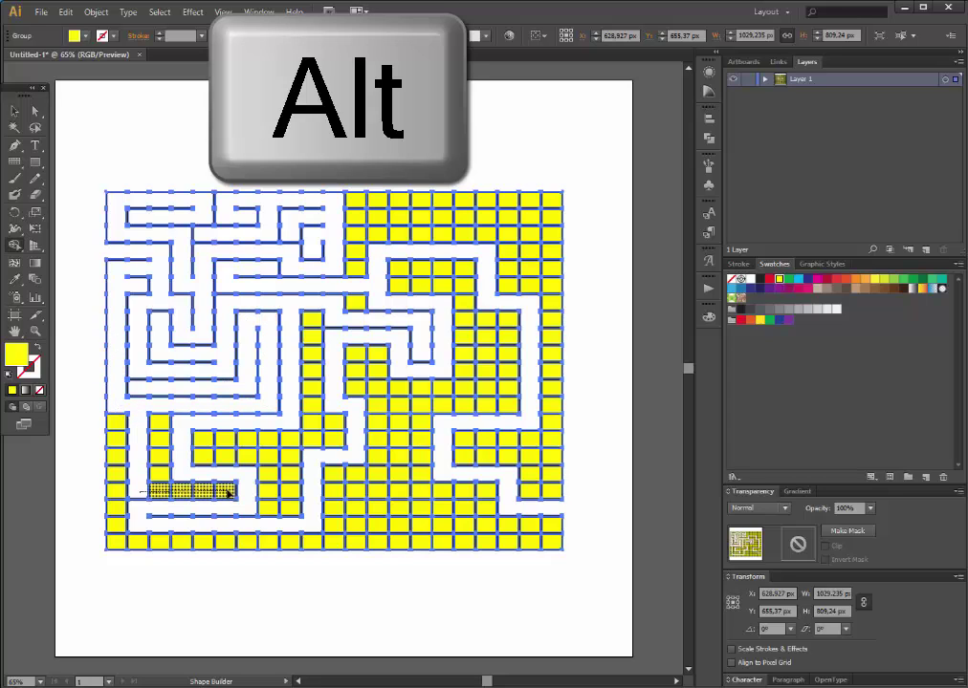
{"action": "left_click_drag", "start_coordinate": [158, 423], "coordinate": [150, 466]}
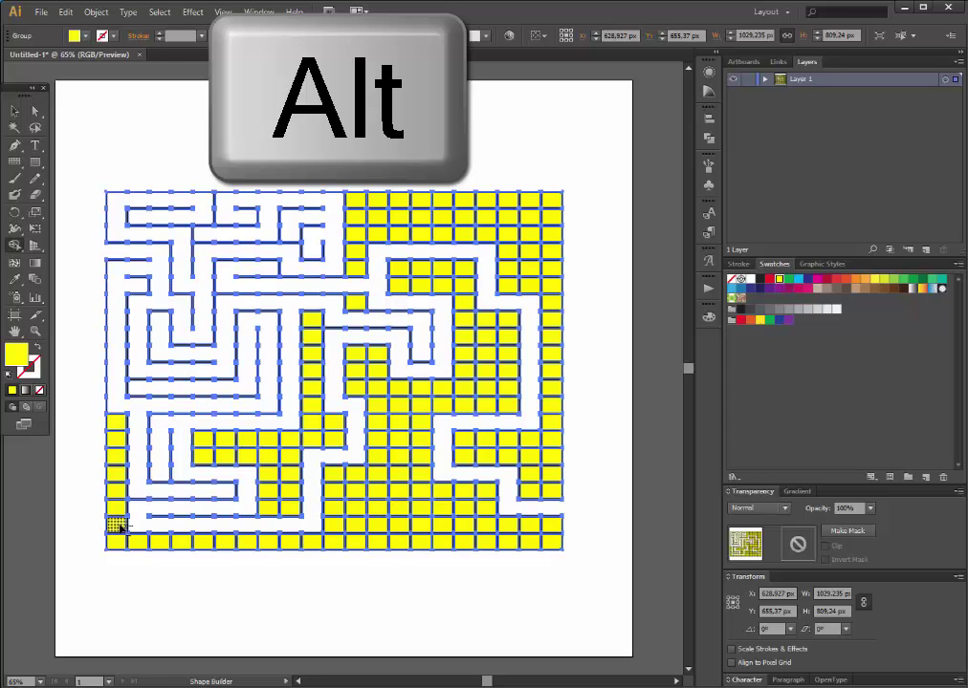
{"action": "left_click_drag", "start_coordinate": [116, 521], "coordinate": [117, 417]}
{"action": "mouse_move", "coordinate": [490, 254]}
{"action": "left_mouse_down"}
{"action": "mouse_move", "coordinate": [565, 252]}
{"action": "mouse_move", "coordinate": [550, 218]}
{"action": "mouse_move", "coordinate": [455, 219]}
{"action": "mouse_move", "coordinate": [423, 200]}
{"action": "mouse_move", "coordinate": [356, 218]}
{"action": "mouse_move", "coordinate": [455, 234]}
{"action": "mouse_move", "coordinate": [429, 235]}
{"action": "mouse_move", "coordinate": [506, 233]}
{"action": "left_mouse_up"}
{"action": "left_click", "coordinate": [395, 201]}
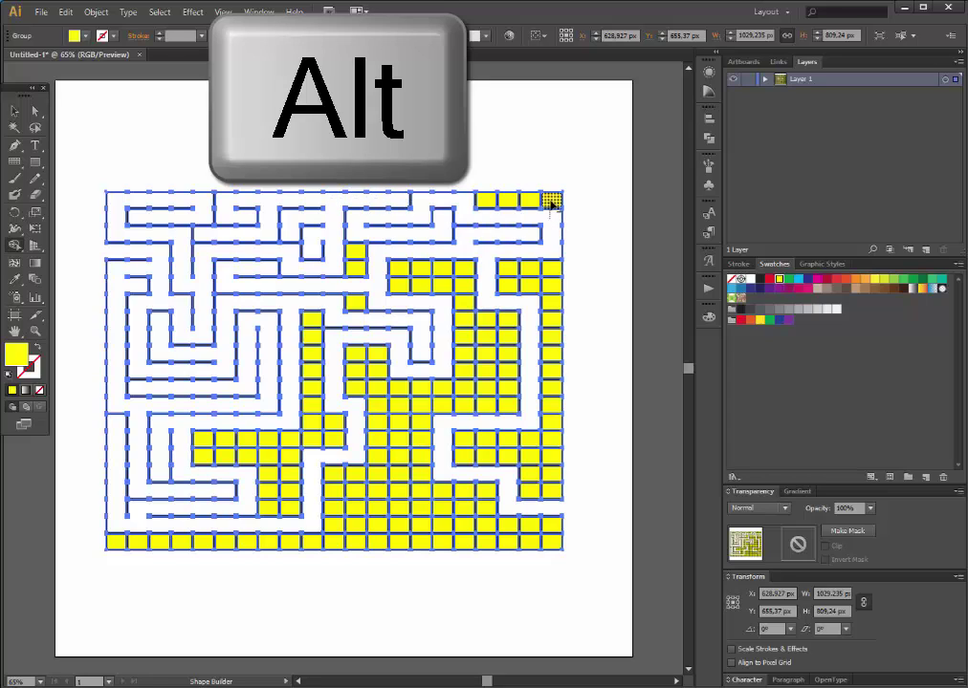
Erase the last top-row cells and the yellow blocks in the lower middle and bottom-right
{"action": "left_click", "coordinate": [551, 201]}
{"action": "left_click_drag", "start_coordinate": [359, 303], "coordinate": [356, 253]}
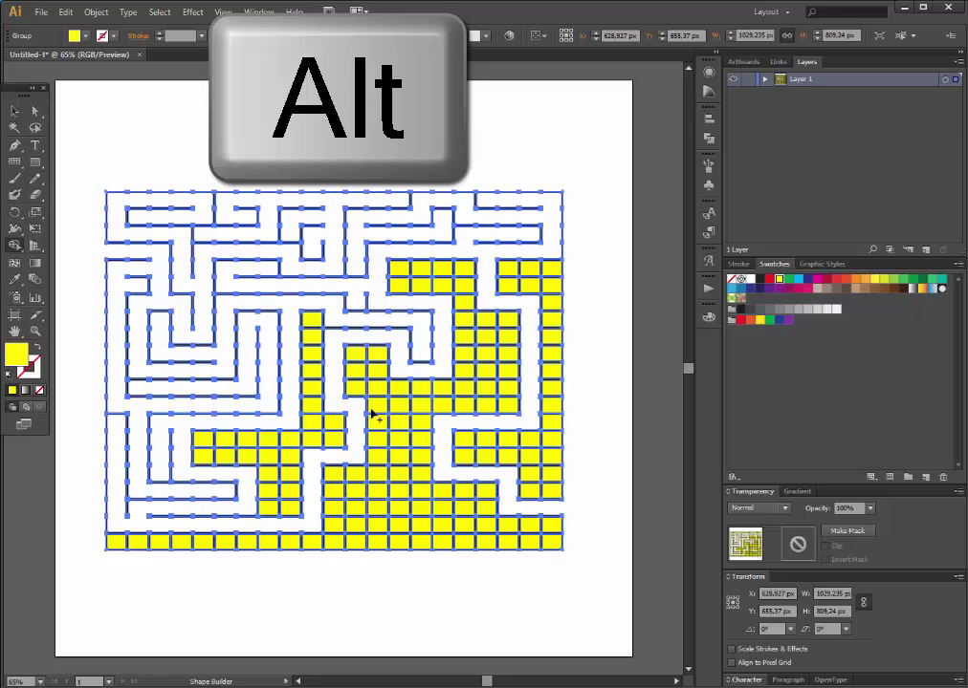
{"action": "mouse_move", "coordinate": [423, 423]}
{"action": "left_mouse_down"}
{"action": "mouse_move", "coordinate": [400, 478]}
{"action": "mouse_move", "coordinate": [357, 529]}
{"action": "mouse_move", "coordinate": [120, 548]}
{"action": "left_mouse_up"}
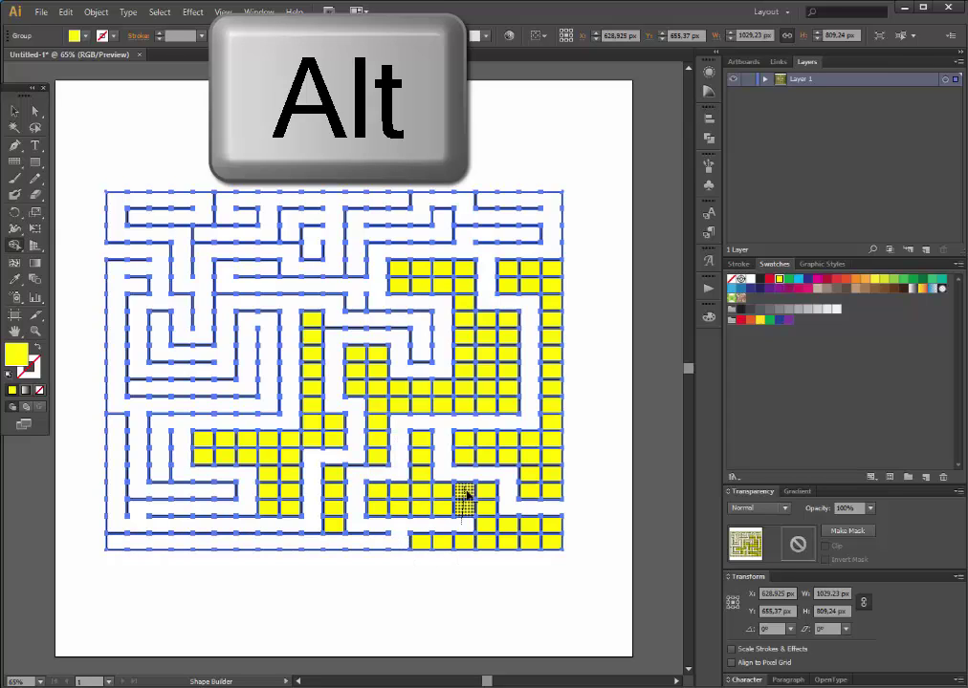
{"action": "left_click_drag", "start_coordinate": [462, 491], "coordinate": [418, 494]}
{"action": "left_click_drag", "start_coordinate": [332, 468], "coordinate": [336, 526]}
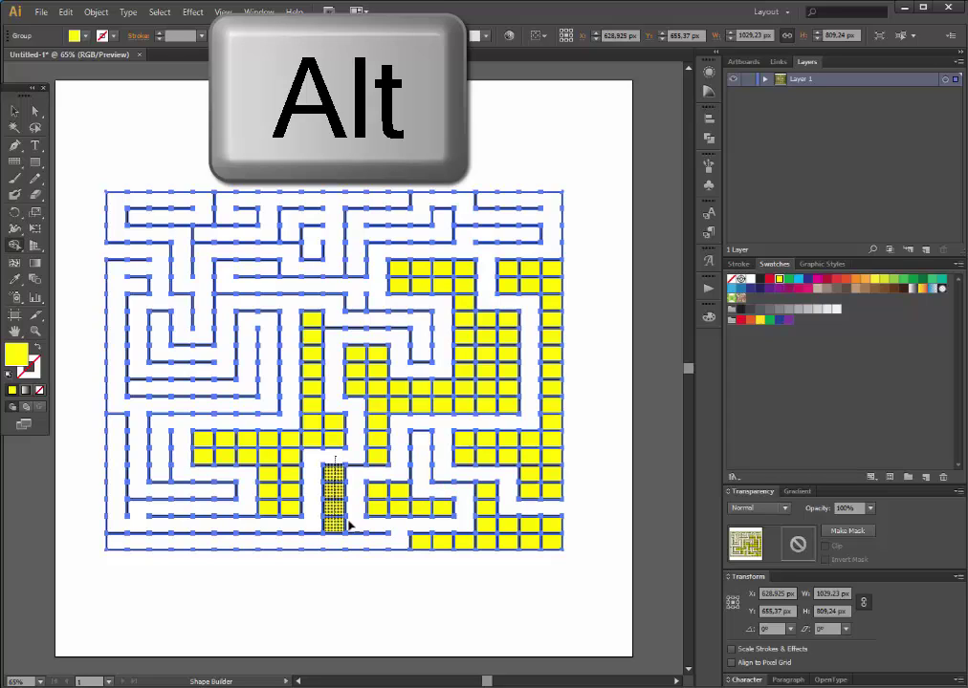
{"action": "mouse_move", "coordinate": [466, 510]}
{"action": "left_mouse_down"}
{"action": "mouse_move", "coordinate": [373, 506]}
{"action": "mouse_move", "coordinate": [372, 490]}
{"action": "left_mouse_up"}
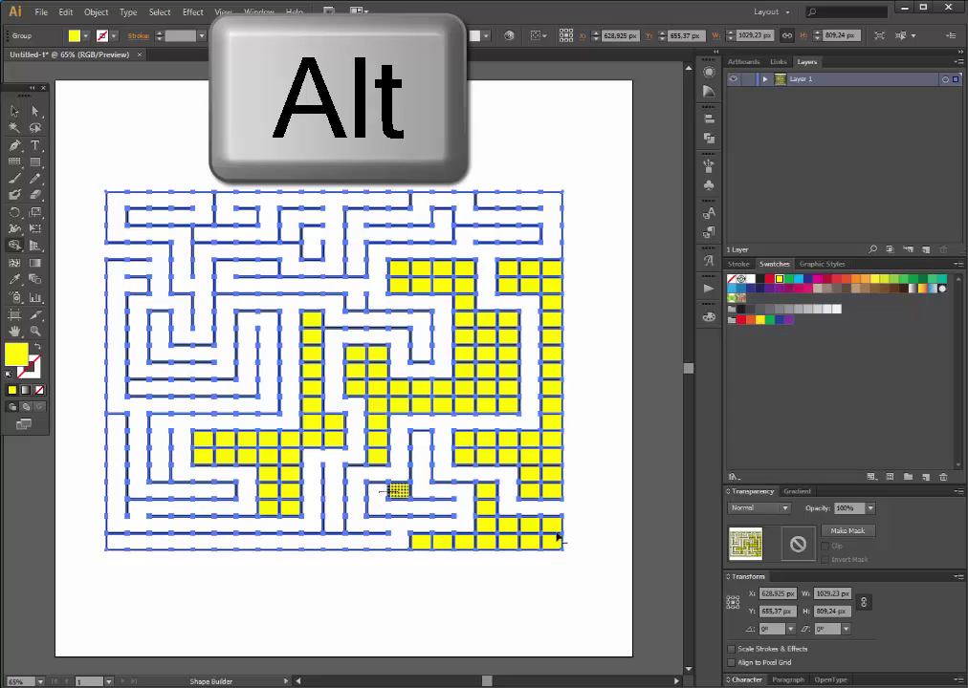
{"action": "left_click_drag", "start_coordinate": [553, 513], "coordinate": [555, 543]}
{"action": "mouse_move", "coordinate": [488, 486]}
{"action": "left_mouse_down"}
{"action": "mouse_move", "coordinate": [488, 516]}
{"action": "mouse_move", "coordinate": [553, 540]}
{"action": "mouse_move", "coordinate": [413, 541]}
{"action": "left_mouse_up"}
Erase the remaining yellow columns in the right half, centre and upper row
{"action": "mouse_move", "coordinate": [465, 304]}
{"action": "left_mouse_down"}
{"action": "mouse_move", "coordinate": [467, 368]}
{"action": "mouse_move", "coordinate": [486, 318]}
{"action": "left_mouse_up"}
{"action": "mouse_move", "coordinate": [497, 388]}
{"action": "left_mouse_down"}
{"action": "mouse_move", "coordinate": [382, 391]}
{"action": "mouse_move", "coordinate": [352, 356]}
{"action": "left_mouse_up"}
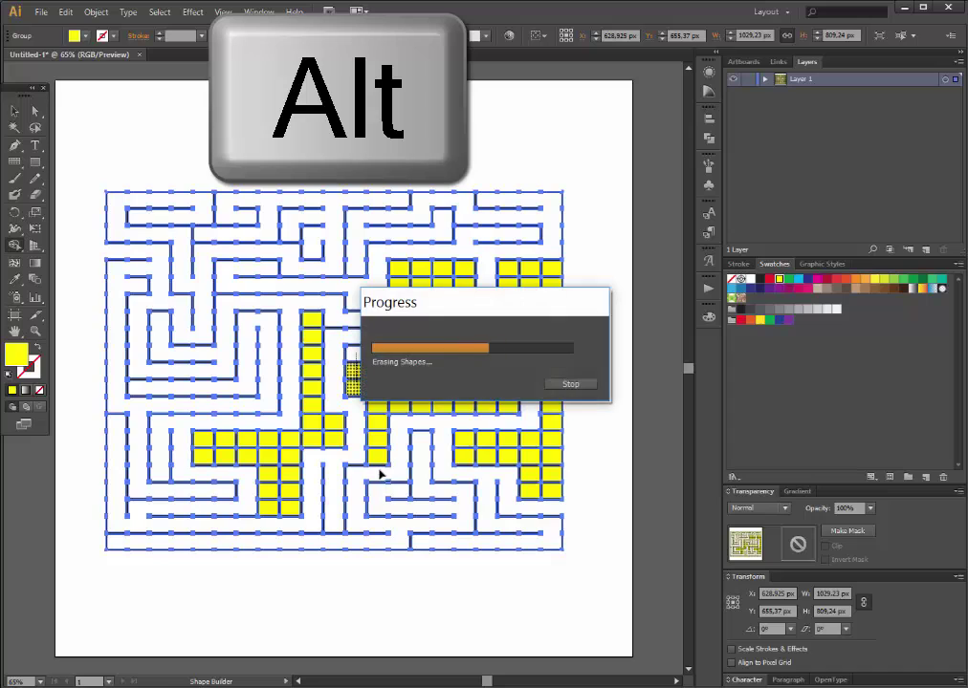
{"action": "mouse_move", "coordinate": [378, 464]}
{"action": "left_mouse_down"}
{"action": "mouse_move", "coordinate": [425, 417]}
{"action": "mouse_move", "coordinate": [516, 413]}
{"action": "left_mouse_up"}
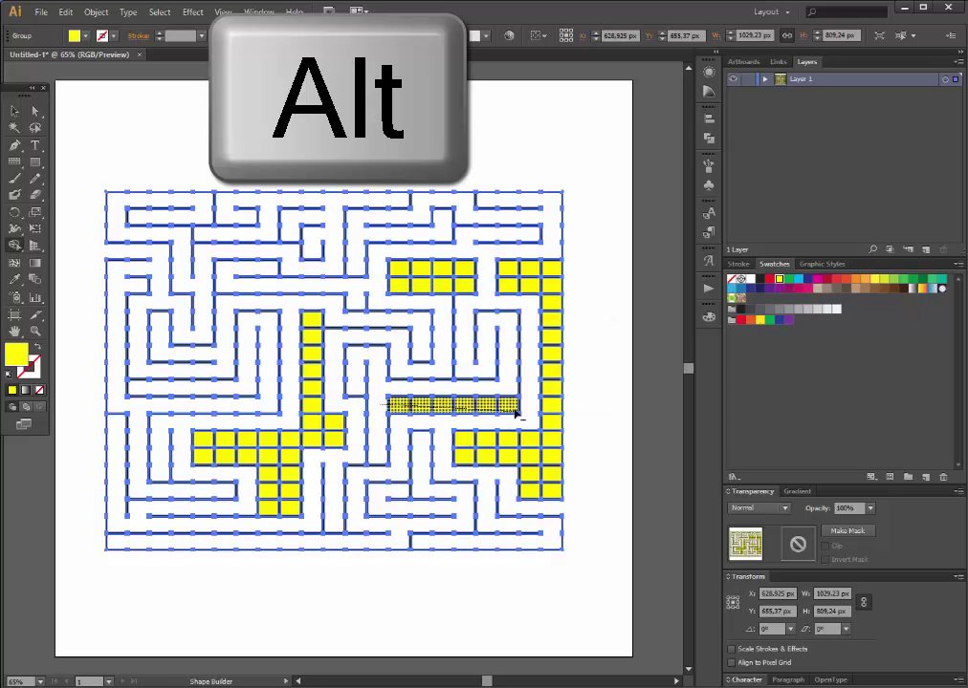
{"action": "mouse_move", "coordinate": [312, 313]}
{"action": "left_mouse_down"}
{"action": "mouse_move", "coordinate": [315, 421]}
{"action": "mouse_move", "coordinate": [203, 442]}
{"action": "mouse_move", "coordinate": [287, 461]}
{"action": "mouse_move", "coordinate": [287, 512]}
{"action": "mouse_move", "coordinate": [268, 471]}
{"action": "left_mouse_up"}
{"action": "left_click", "coordinate": [335, 438], "text": "alt"}
{"action": "left_click", "coordinate": [271, 509], "text": "alt"}
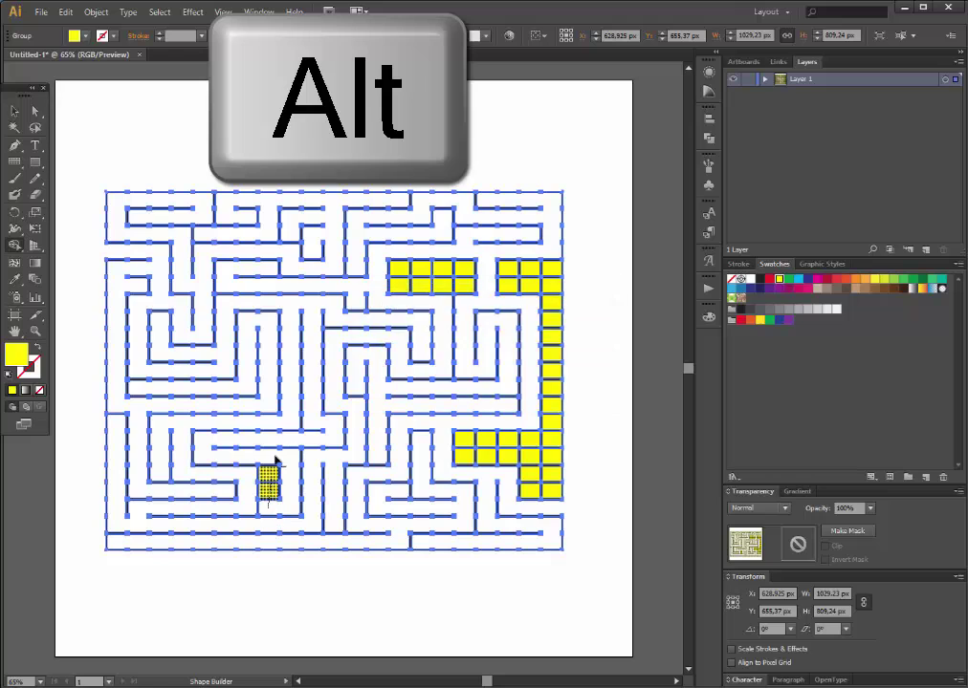
{"action": "left_click_drag", "start_coordinate": [392, 270], "coordinate": [473, 270]}
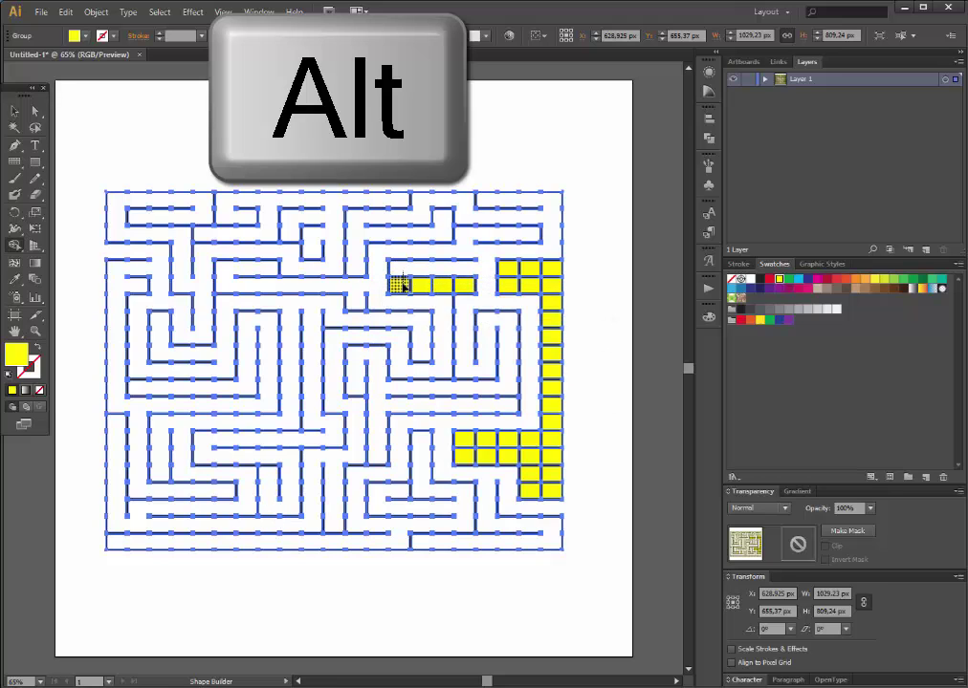
{"action": "left_click", "coordinate": [399, 281], "text": "alt"}
{"action": "left_click_drag", "start_coordinate": [411, 282], "coordinate": [555, 281]}
Clear the final yellow cells on the right edge and deselect with the Selection tool
{"action": "mouse_move", "coordinate": [534, 497]}
{"action": "left_mouse_down"}
{"action": "mouse_move", "coordinate": [527, 460]}
{"action": "mouse_move", "coordinate": [465, 459]}
{"action": "mouse_move", "coordinate": [553, 443]}
{"action": "mouse_move", "coordinate": [553, 287]}
{"action": "mouse_move", "coordinate": [510, 285]}
{"action": "mouse_move", "coordinate": [553, 269]}
{"action": "left_mouse_up"}
{"action": "left_click", "coordinate": [466, 441], "text": "alt"}
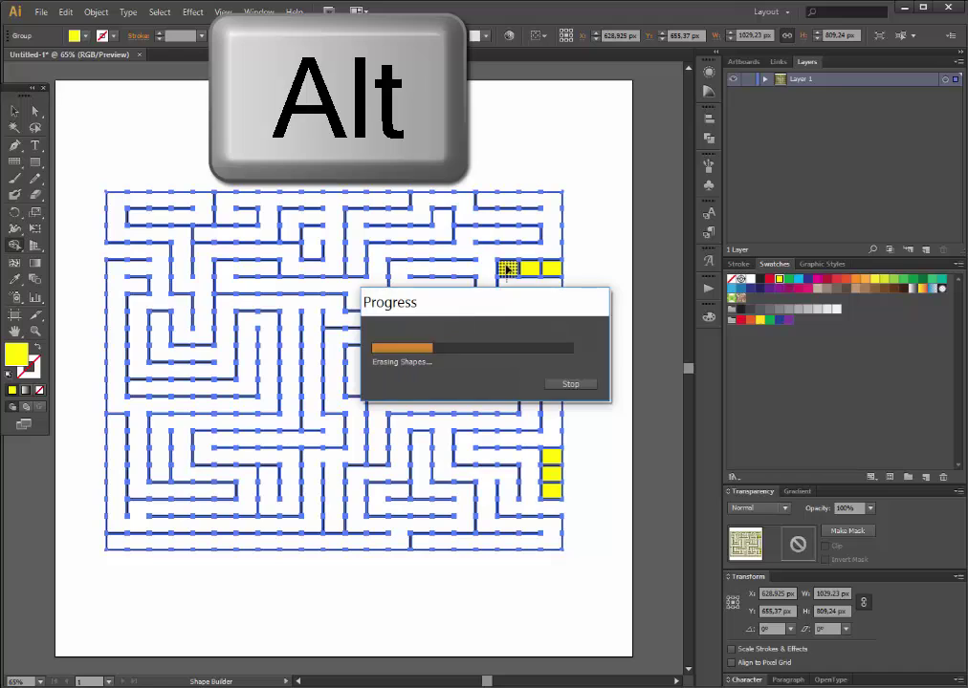
{"action": "left_click_drag", "start_coordinate": [553, 438], "coordinate": [553, 496]}
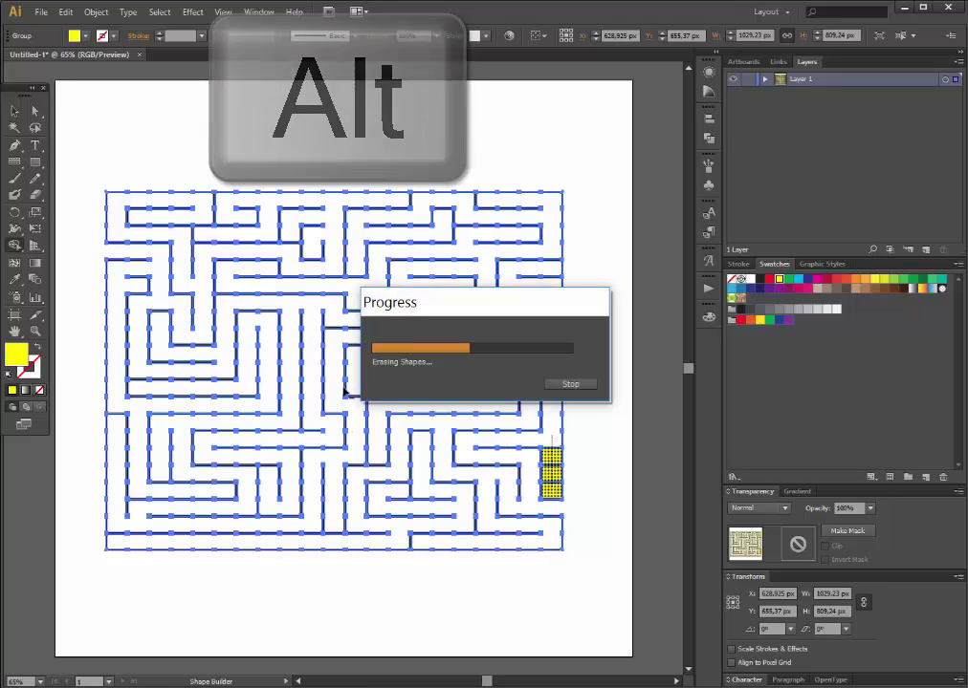
{"action": "left_click", "coordinate": [14, 111]}
{"action": "left_click", "coordinate": [180, 151]}
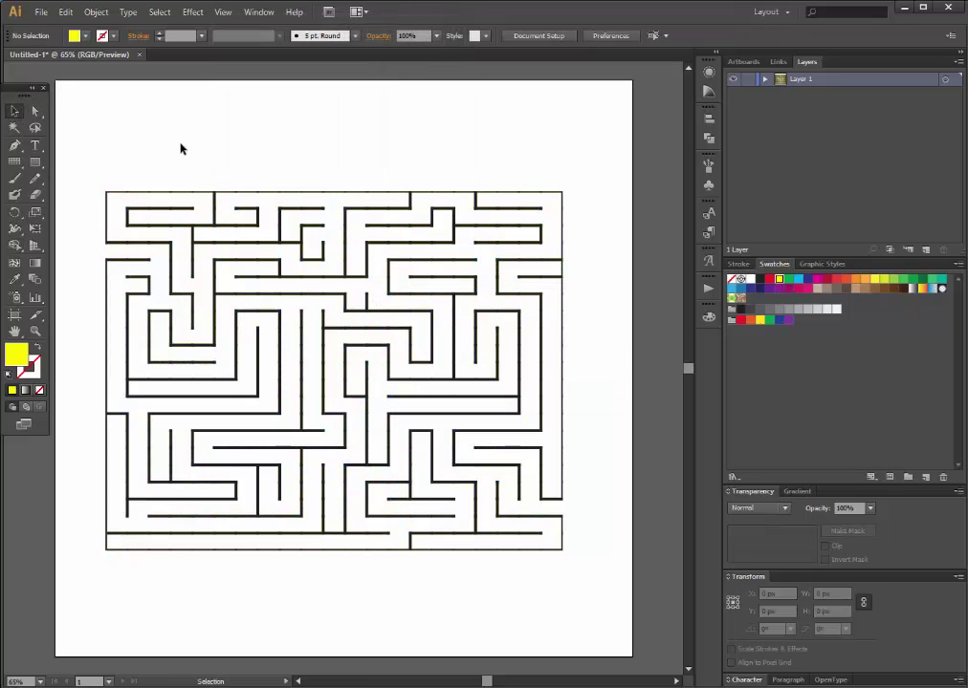
{"action": "scroll", "coordinate": [385, 513], "scroll_direction": "down", "scroll_amount": 1}
{"action": "scroll", "coordinate": [387, 516], "scroll_direction": "up", "scroll_amount": 1}
{"action": "left_click", "coordinate": [36, 331]}
{"action": "left_click_drag", "start_coordinate": [96, 173], "coordinate": [571, 566]}
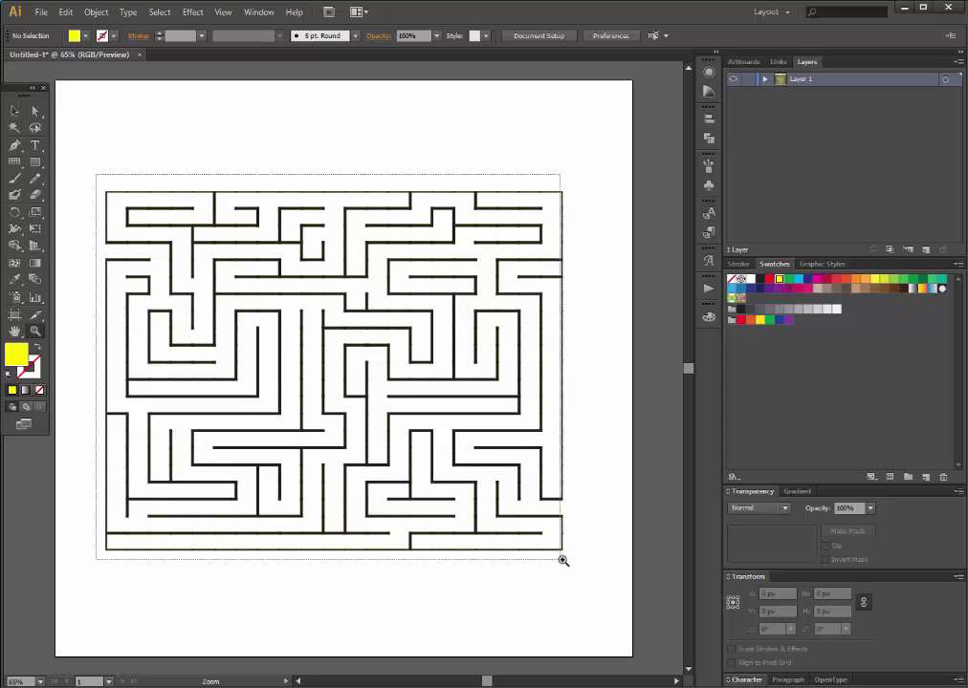
{"action": "scroll", "coordinate": [163, 421], "scroll_direction": "down", "scroll_amount": 1}
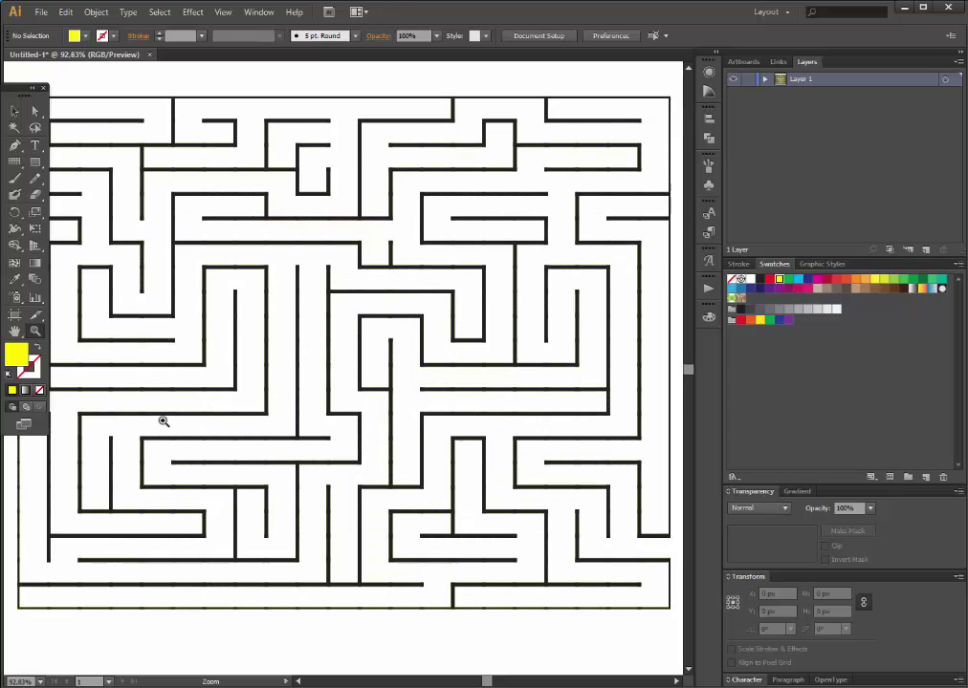
{"action": "scroll", "coordinate": [252, 407], "scroll_direction": "up", "scroll_amount": 1}
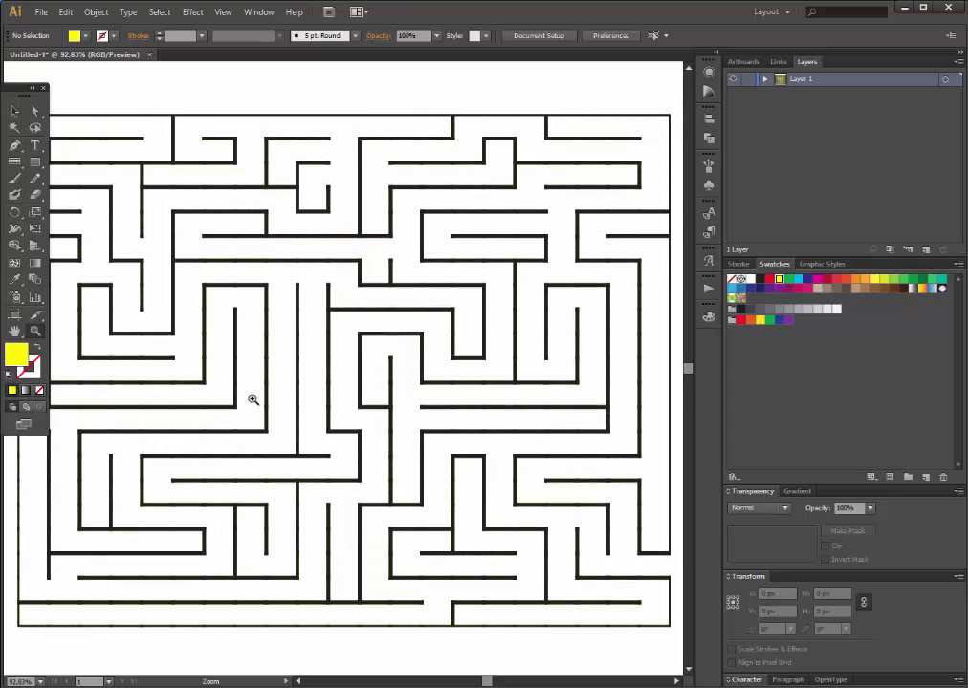
{"action": "scroll", "coordinate": [417, 296], "scroll_direction": "down", "scroll_amount": 1}
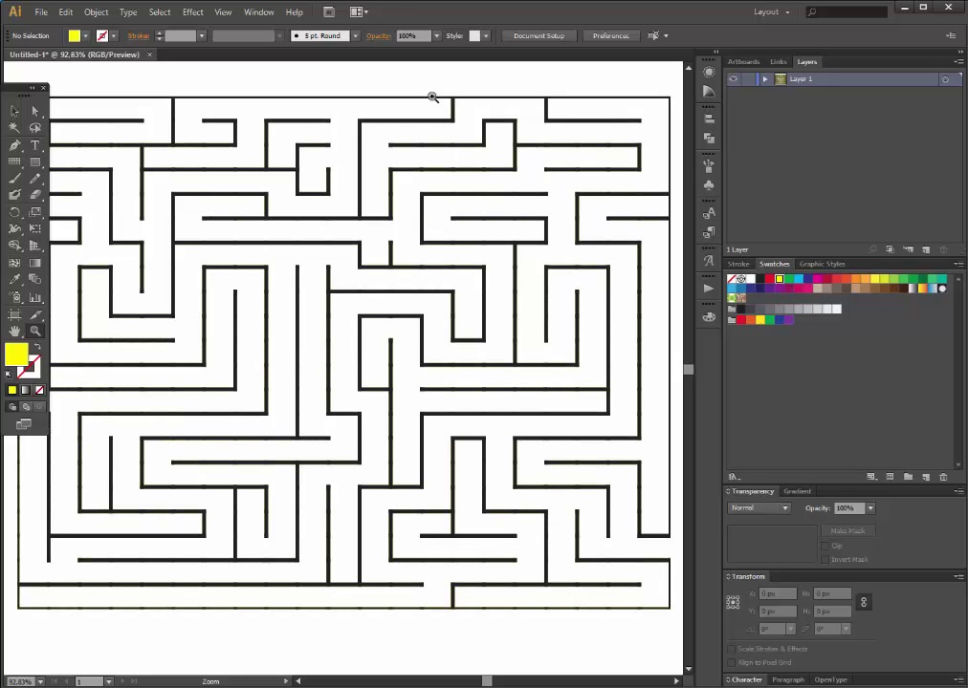
{"action": "left_click_drag", "start_coordinate": [432, 97], "coordinate": [538, 223]}
{"action": "left_click", "coordinate": [293, 522], "text": "alt"}
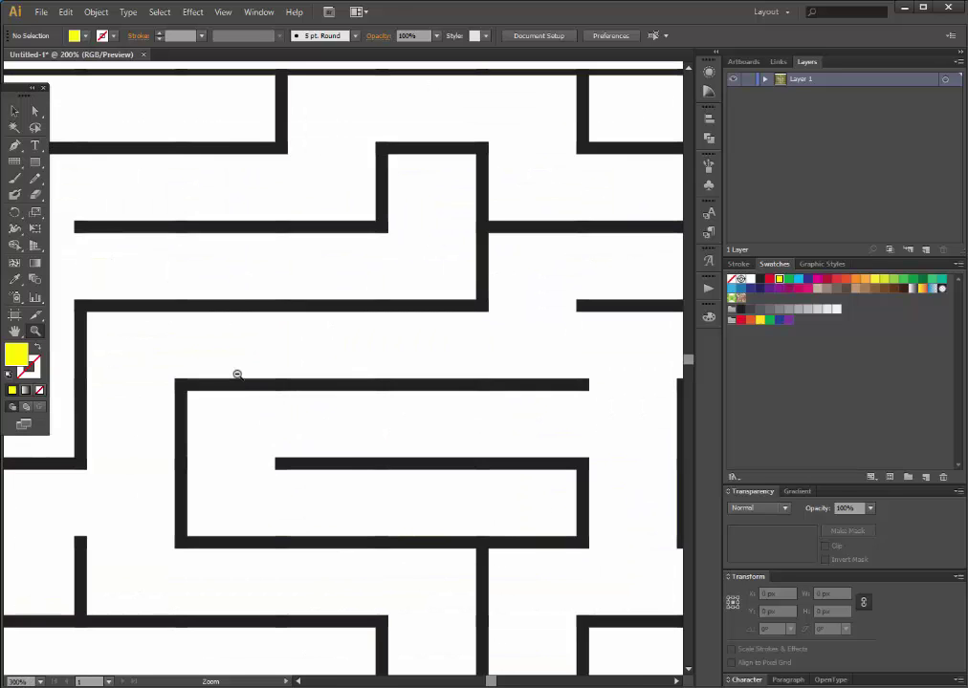
{"action": "left_click", "coordinate": [235, 374], "text": "alt"}
{"action": "left_click", "coordinate": [319, 445], "text": "alt"}
{"action": "left_click", "coordinate": [318, 445], "text": "alt"}
{"action": "left_click", "coordinate": [256, 429], "text": "alt"}
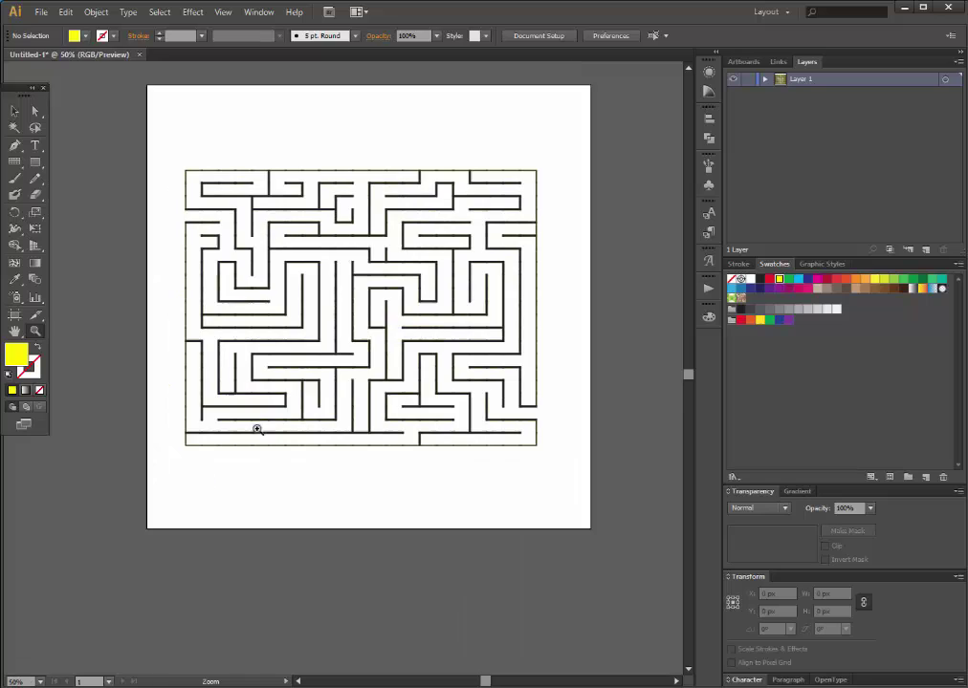